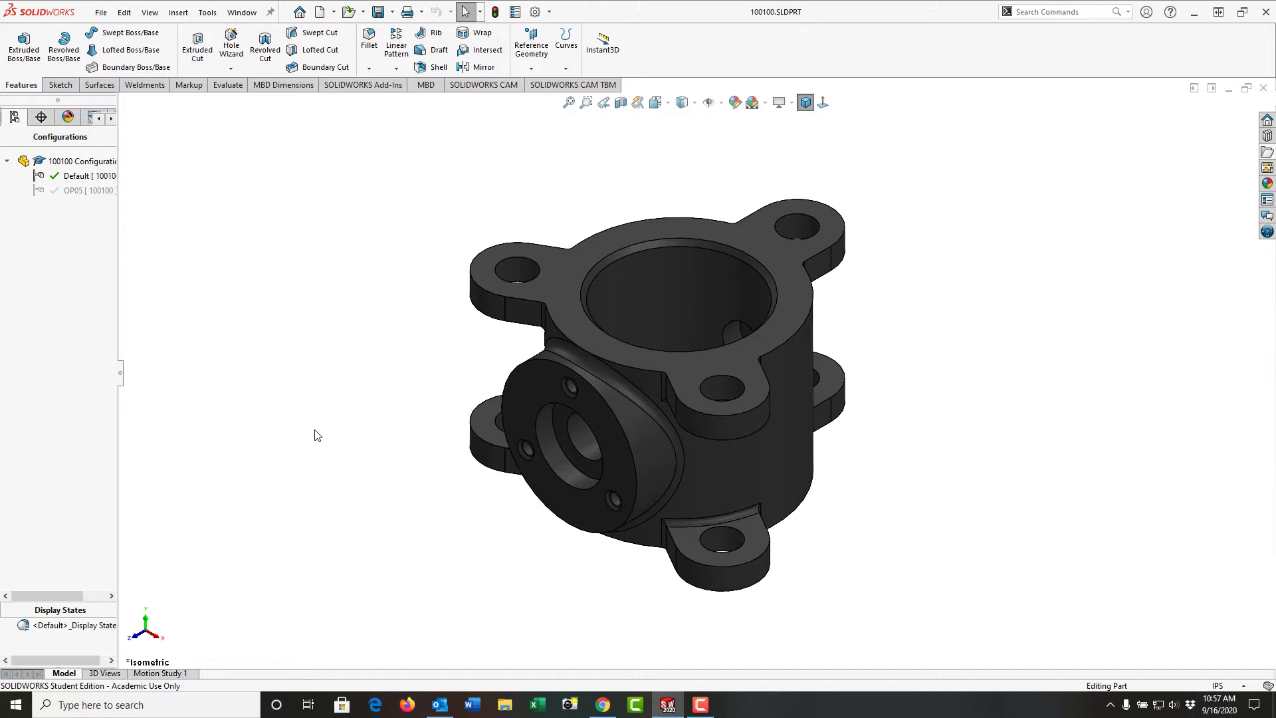
# Step: Switch through OP05 and Default, then add and activate a new configuration named OP10
pyautogui.doubleClick(79, 191)
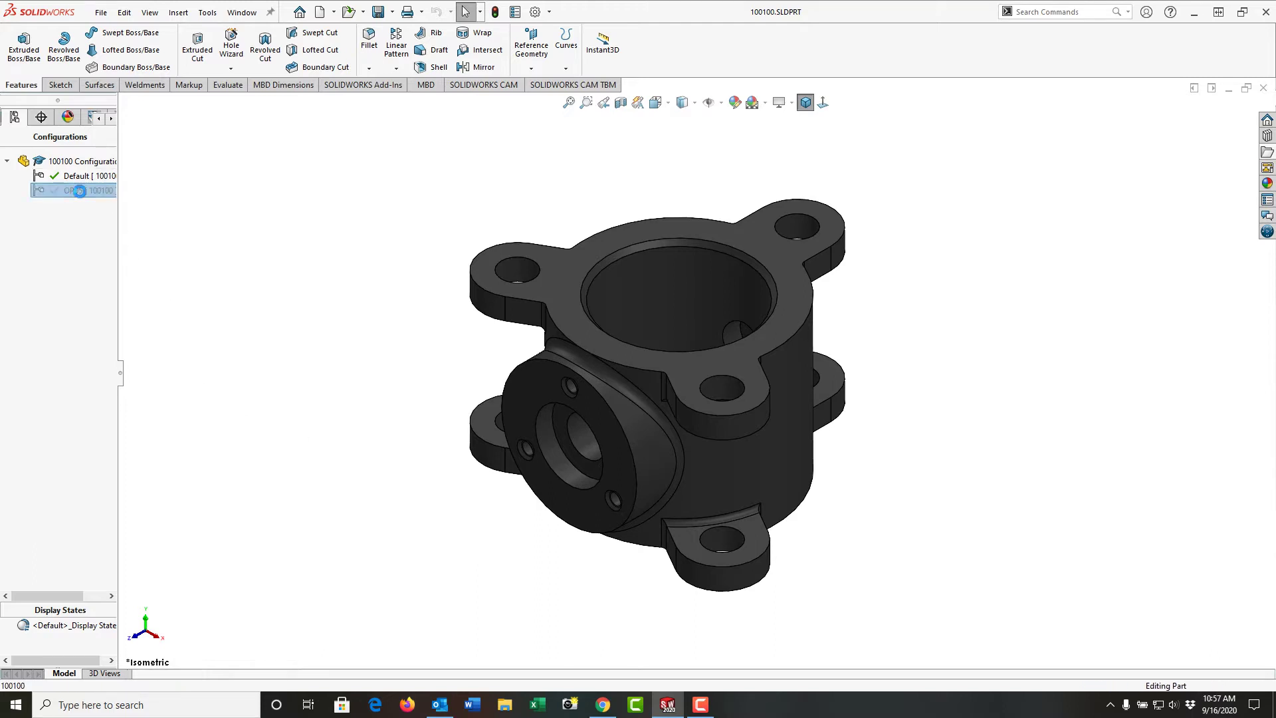
pyautogui.doubleClick(82, 176)
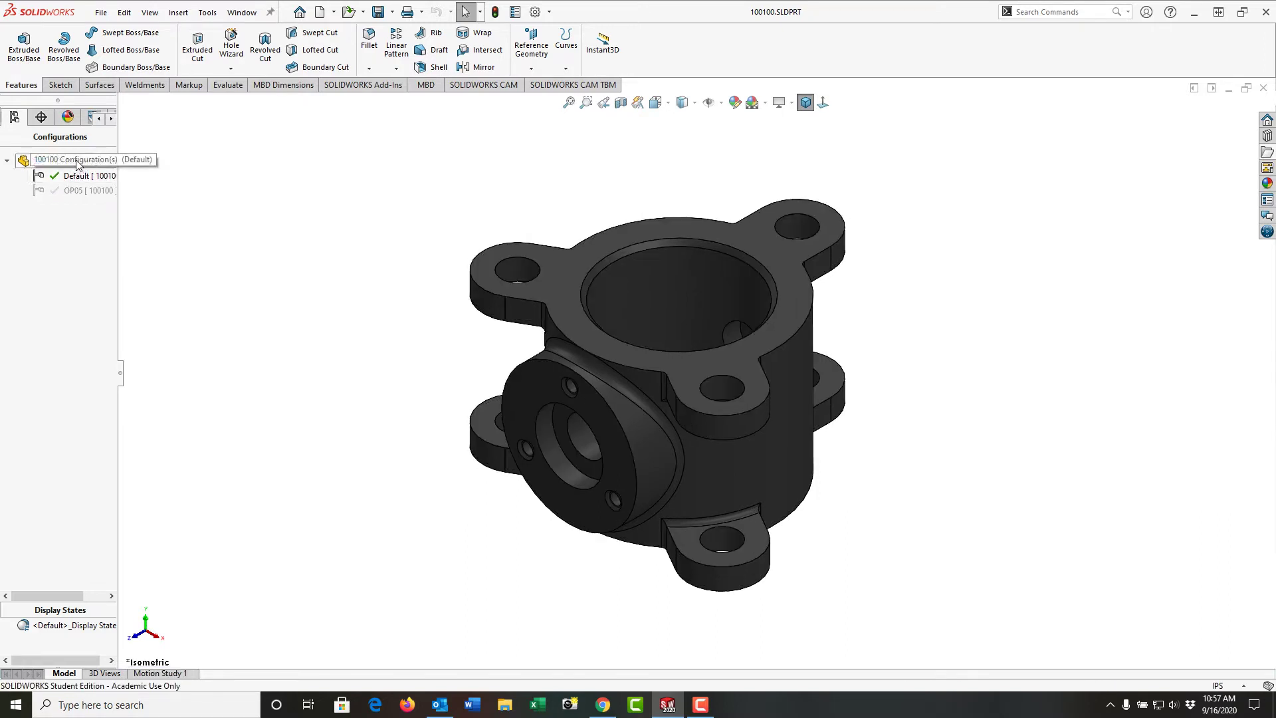
pyautogui.rightClick(77, 162)
pyautogui.click(110, 181)
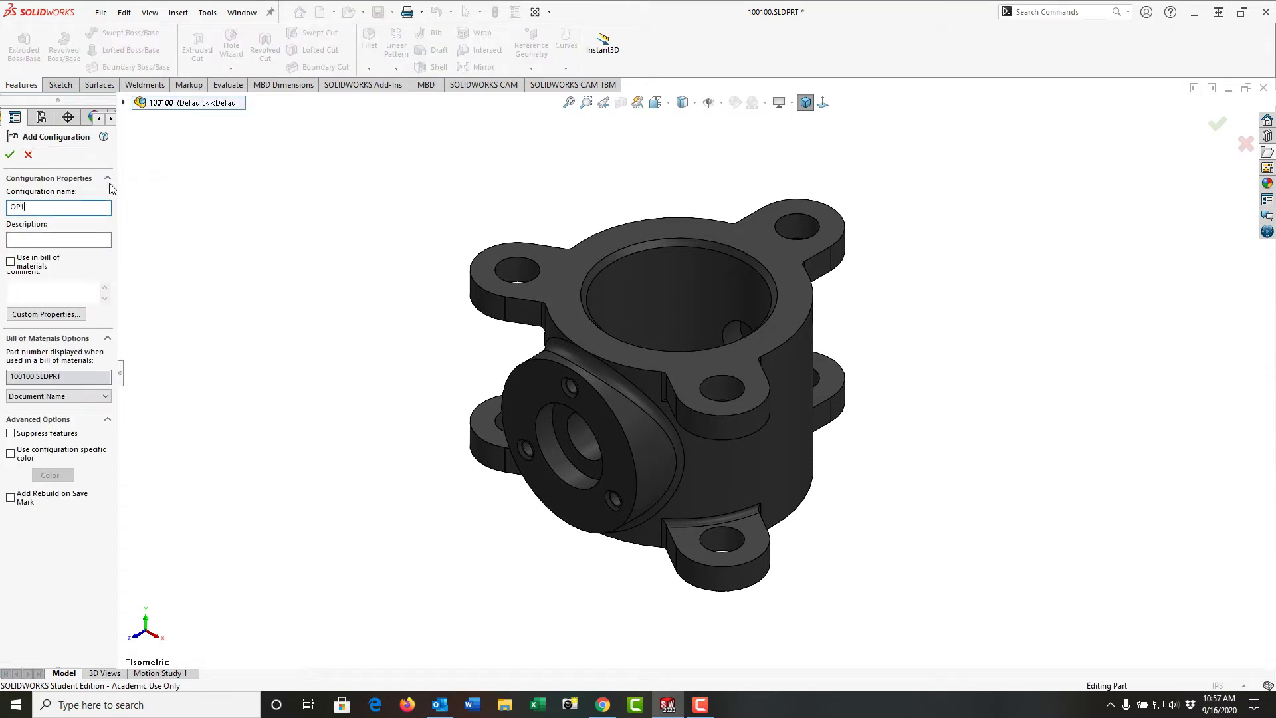
pyautogui.write('OP10')
pyautogui.click(10, 154)
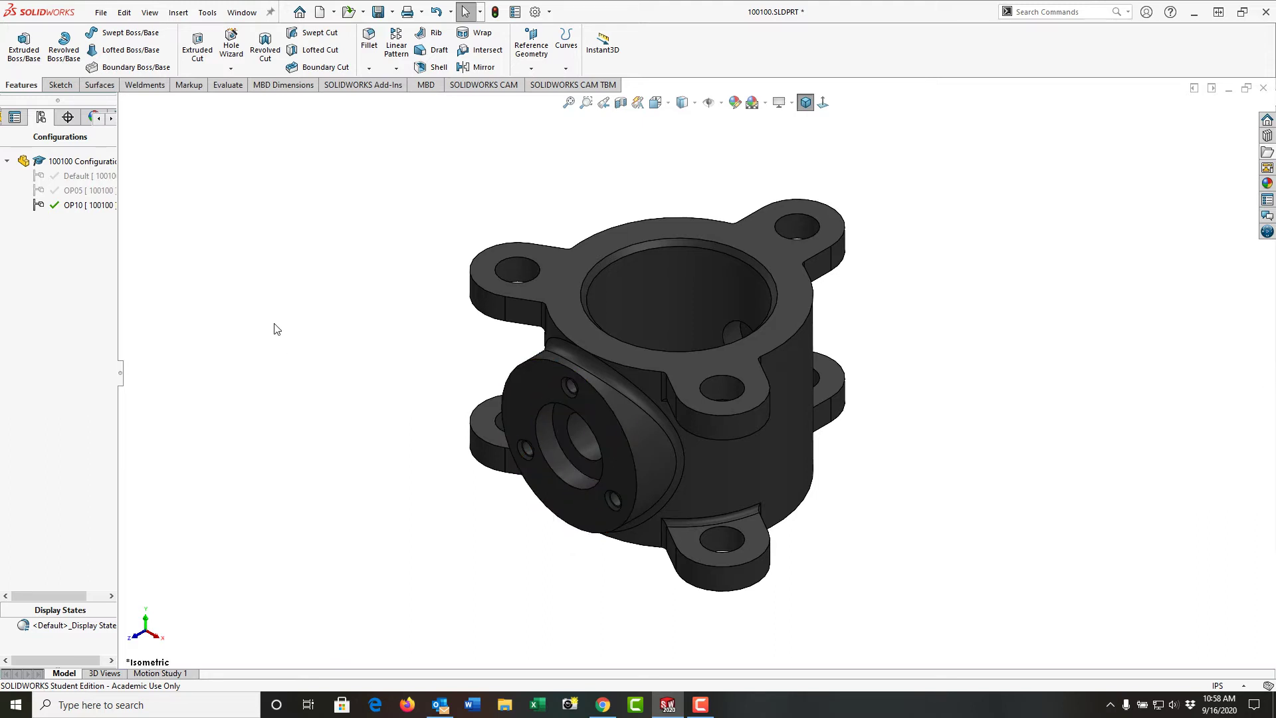
# Step: Clear Suppress for Boss-Extrude8 in OP10 via Configure Feature, then rebuild and accept
pyautogui.click(96, 119)
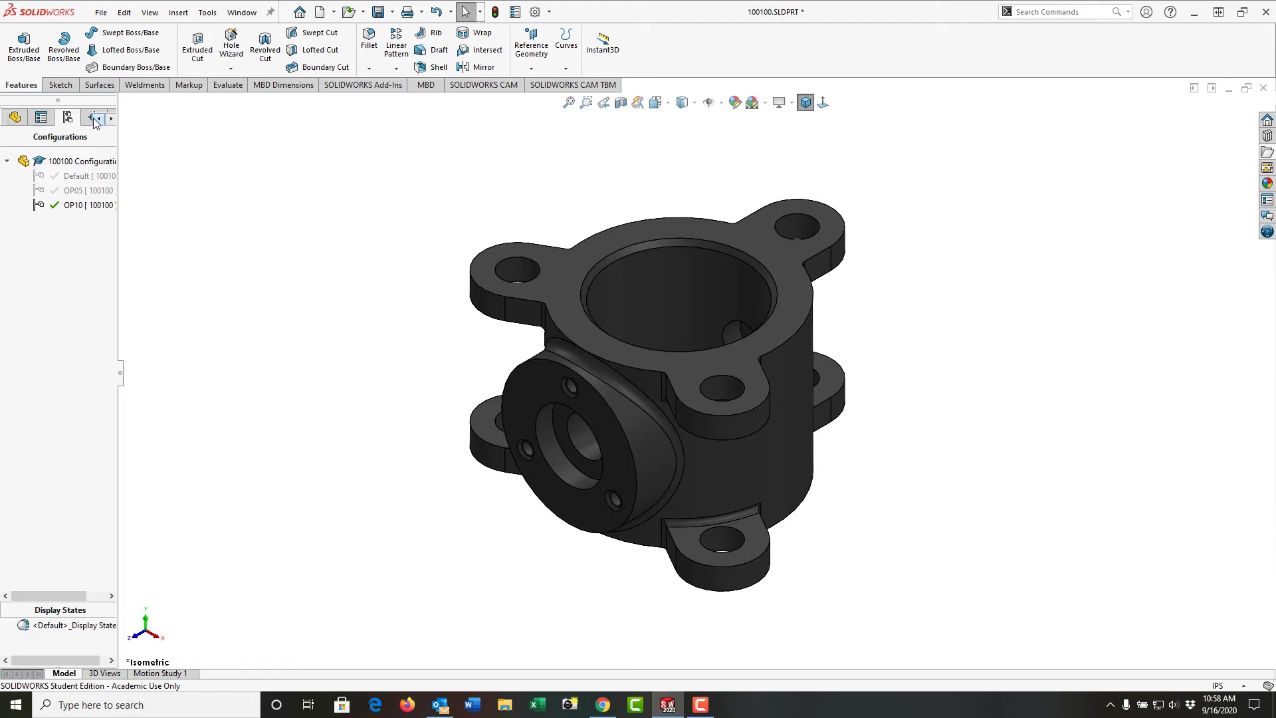
pyautogui.click(15, 117)
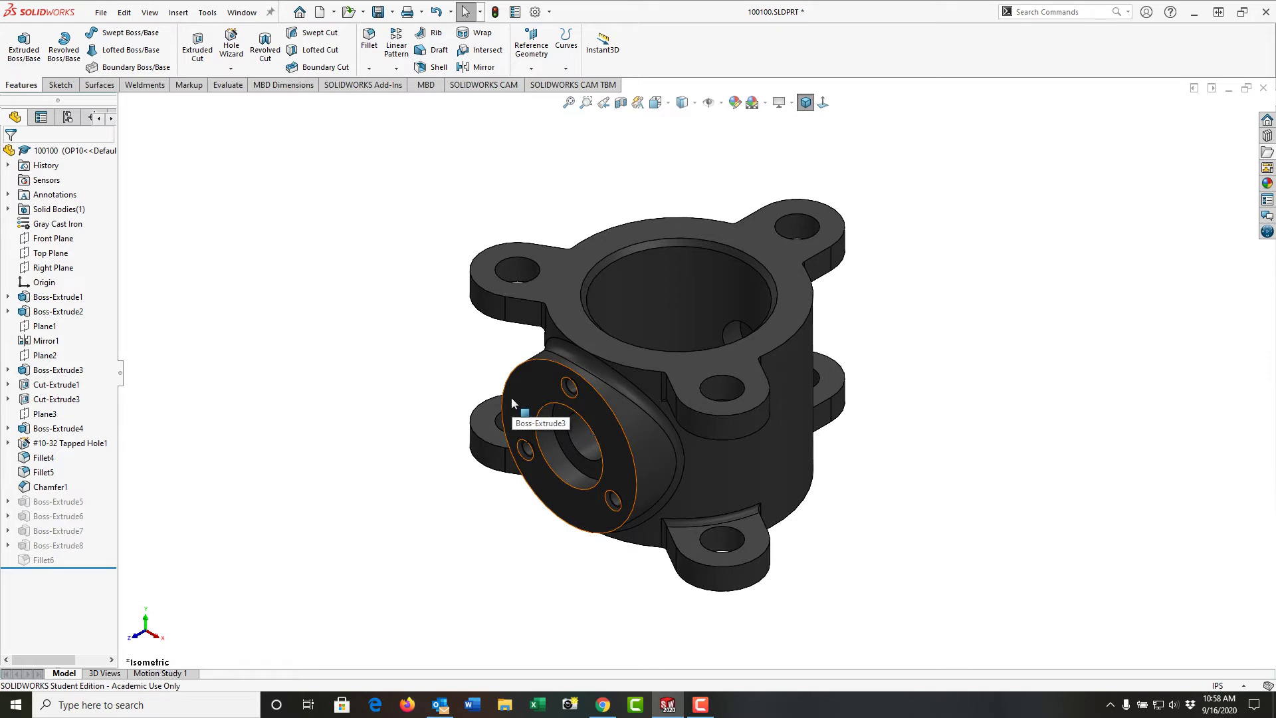
pyautogui.click(57, 549)
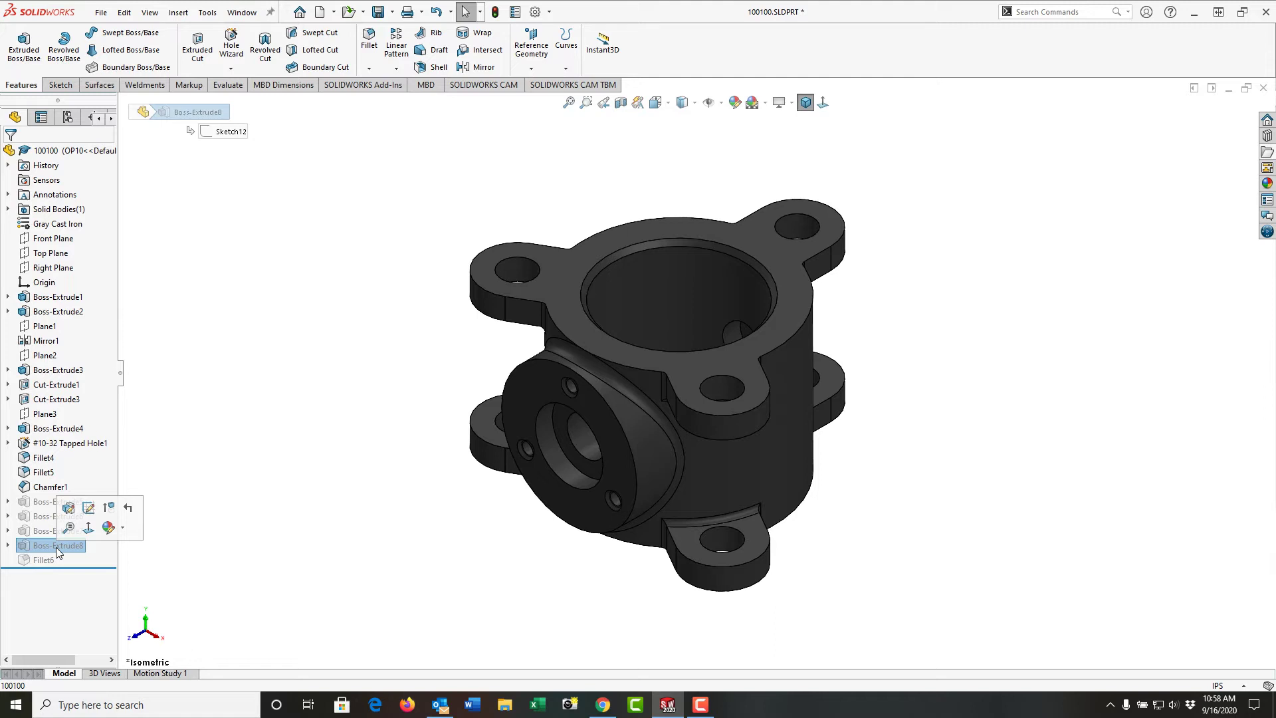
pyautogui.rightClick(56, 546)
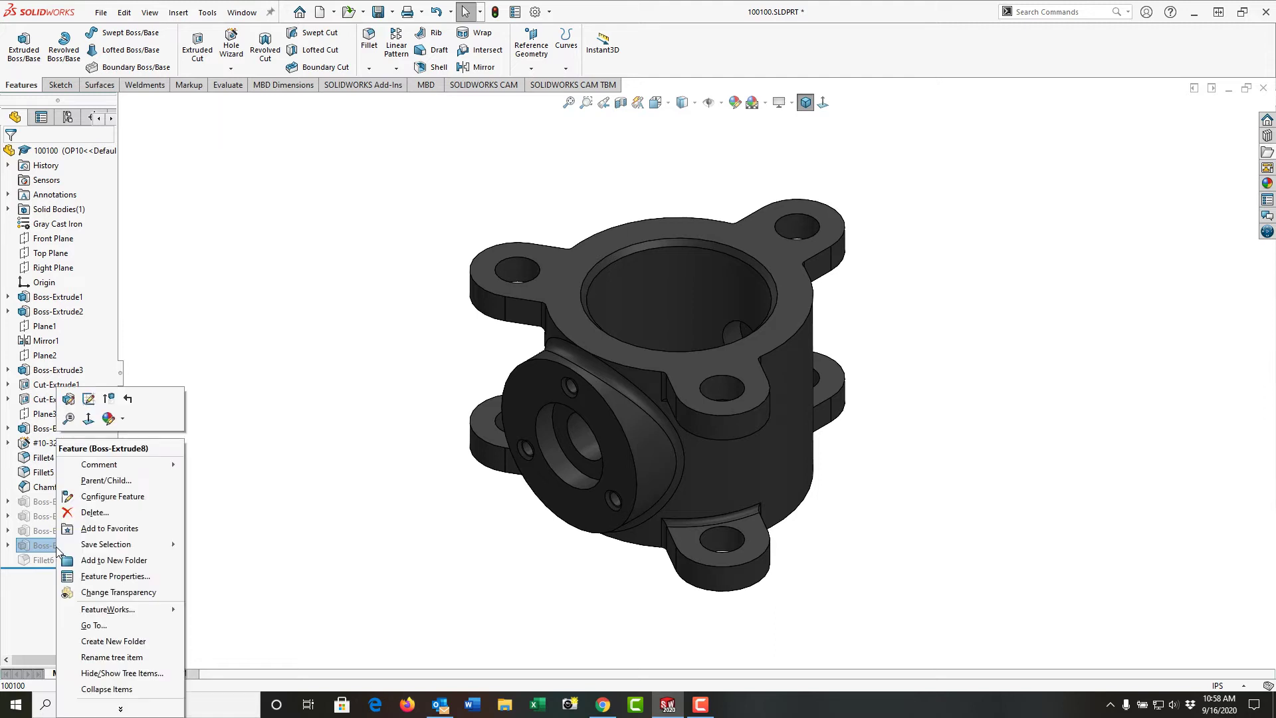
pyautogui.click(112, 497)
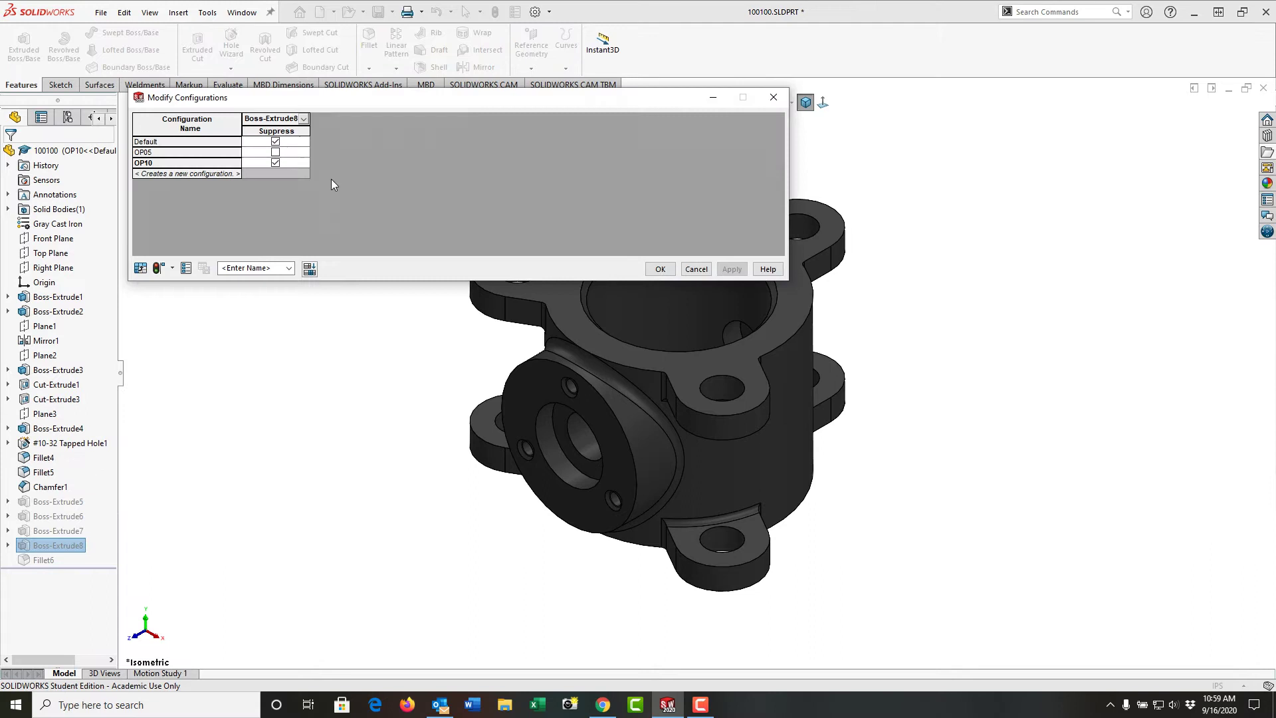
pyautogui.click(275, 163)
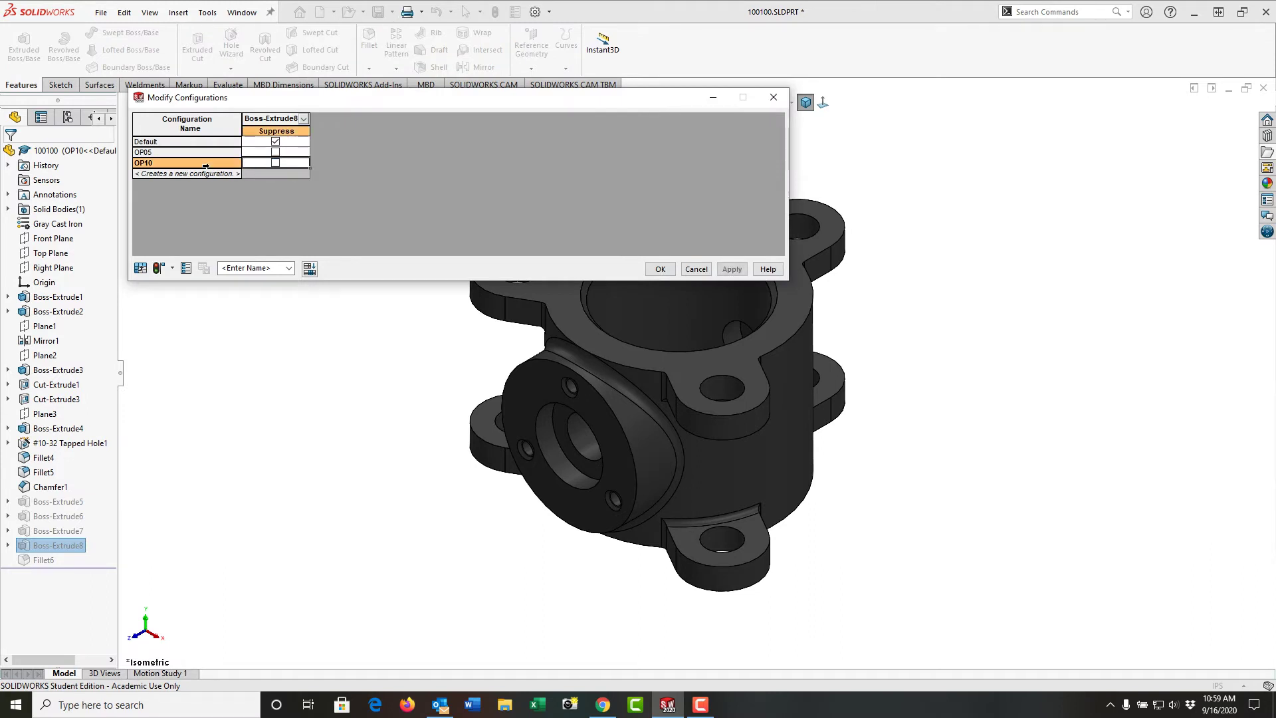
pyautogui.click(158, 269)
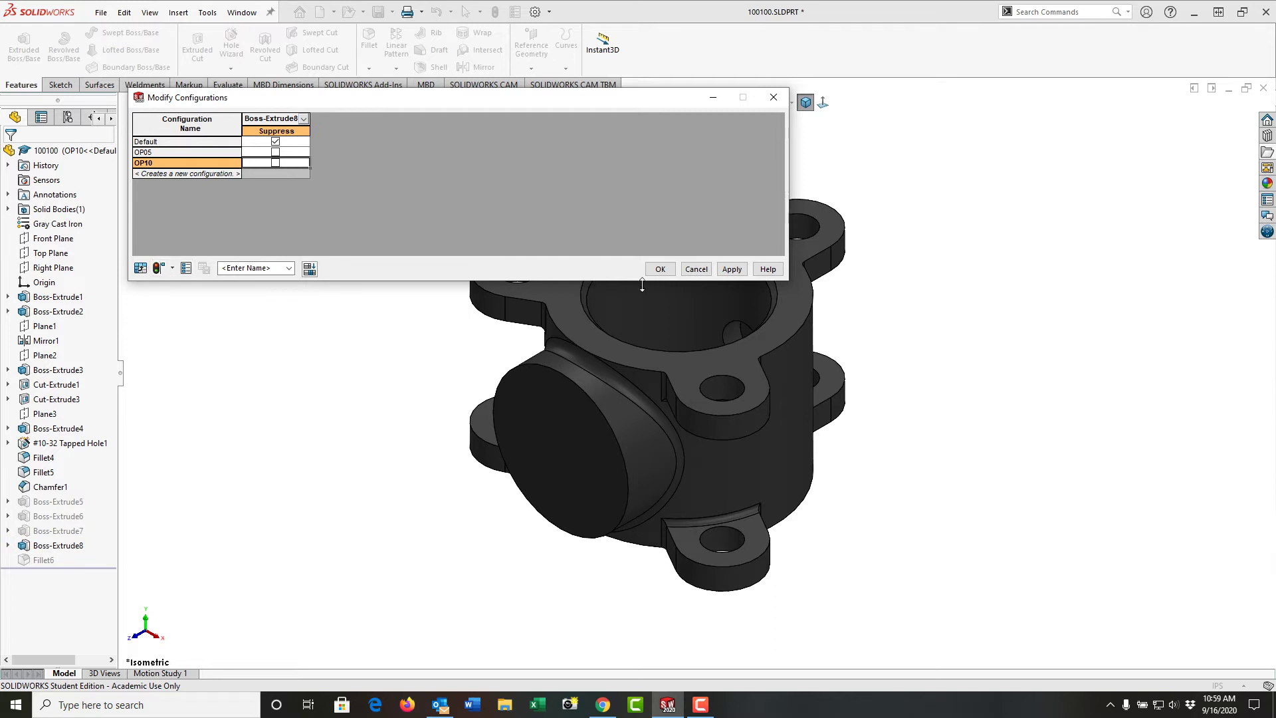
pyautogui.click(658, 270)
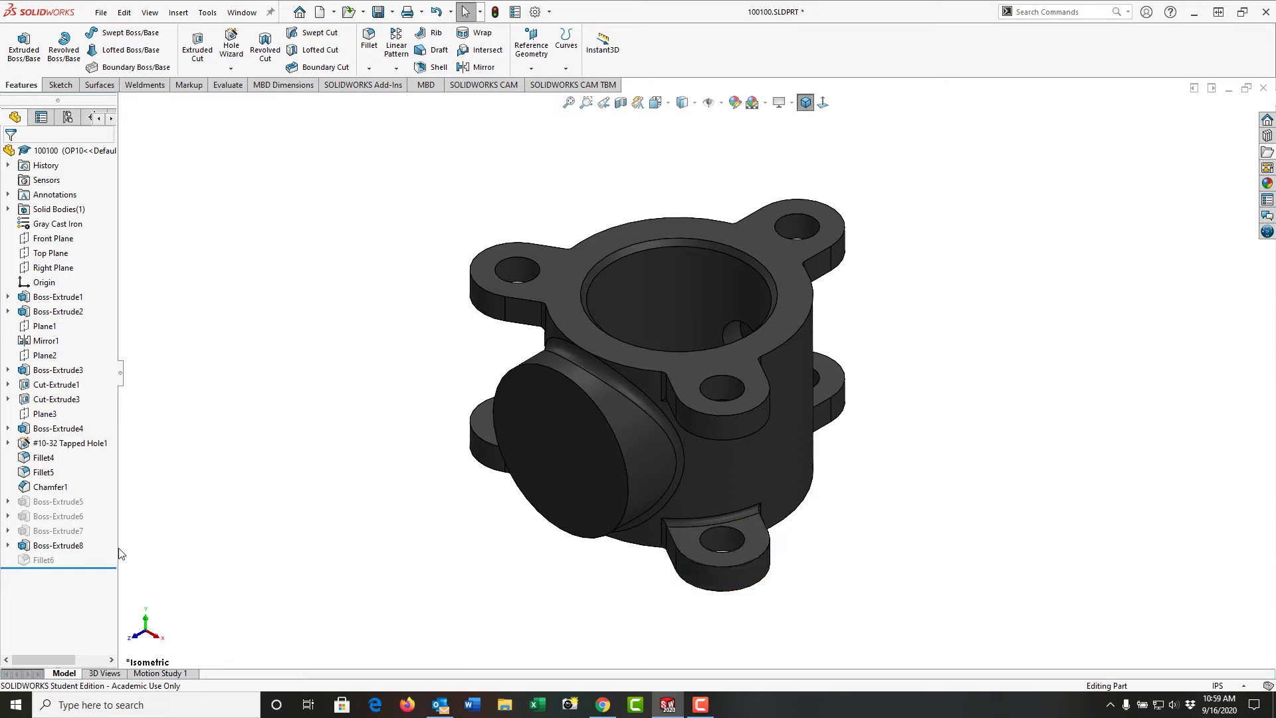
# Step: Clear Suppress for Boss-Extrude6 in OP10 via Configure Feature, then rebuild and accept
pyautogui.rightClick(58, 517)
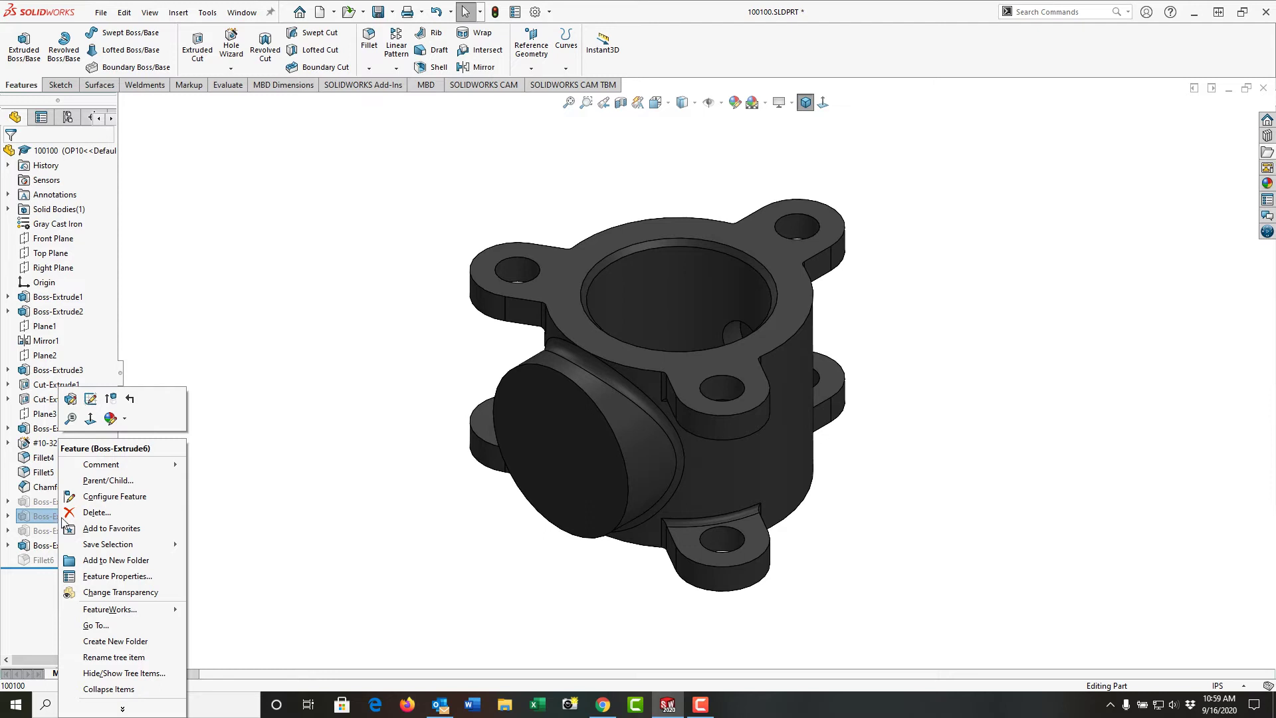
pyautogui.click(114, 496)
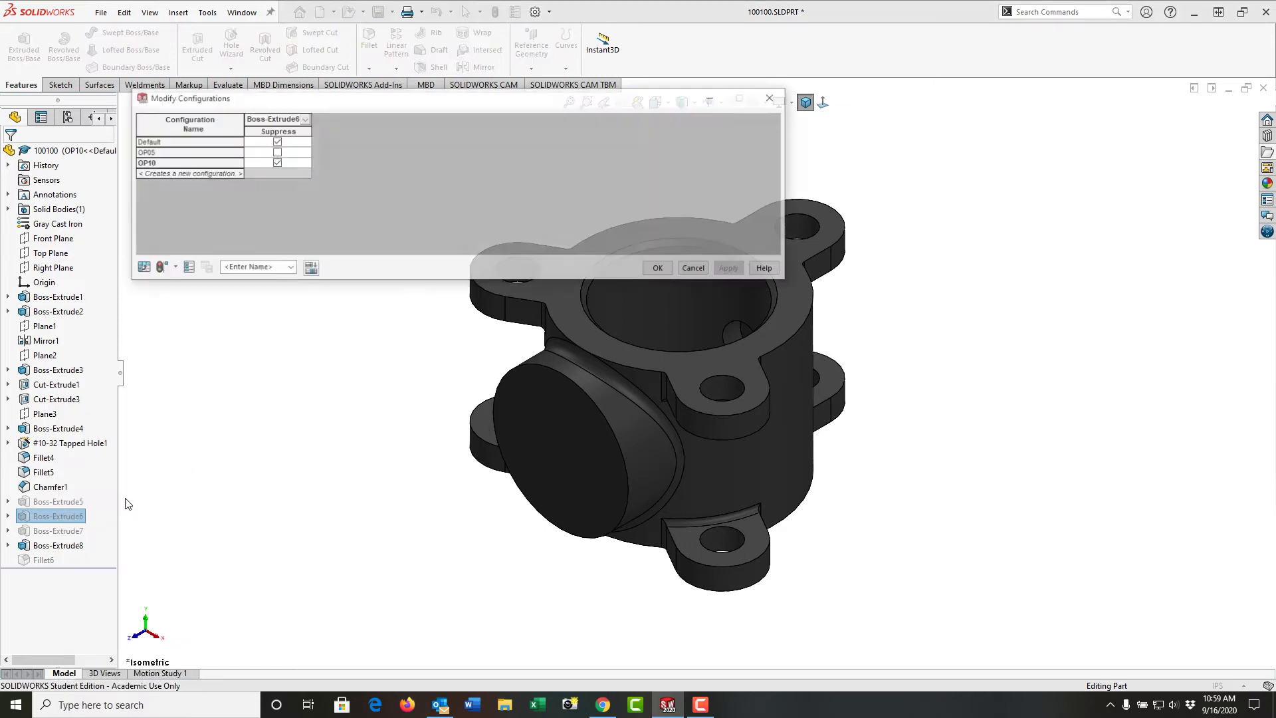
pyautogui.click(276, 166)
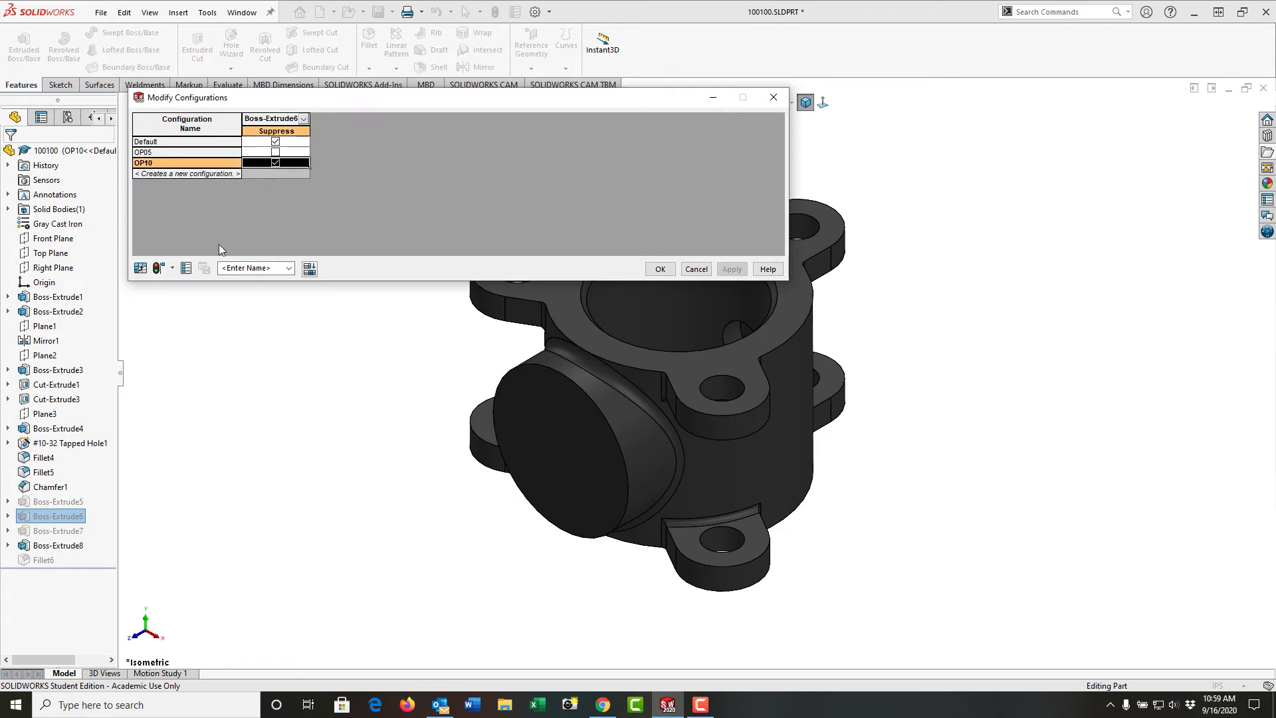
pyautogui.click(275, 163)
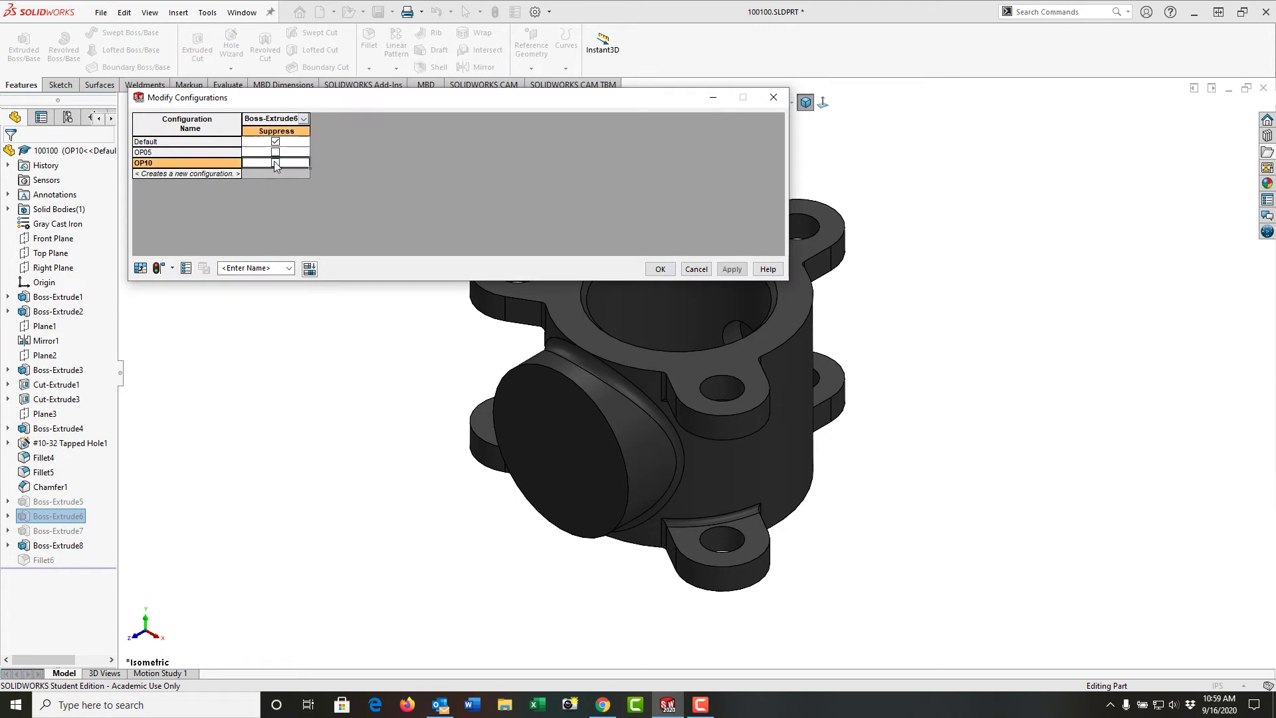
pyautogui.click(159, 267)
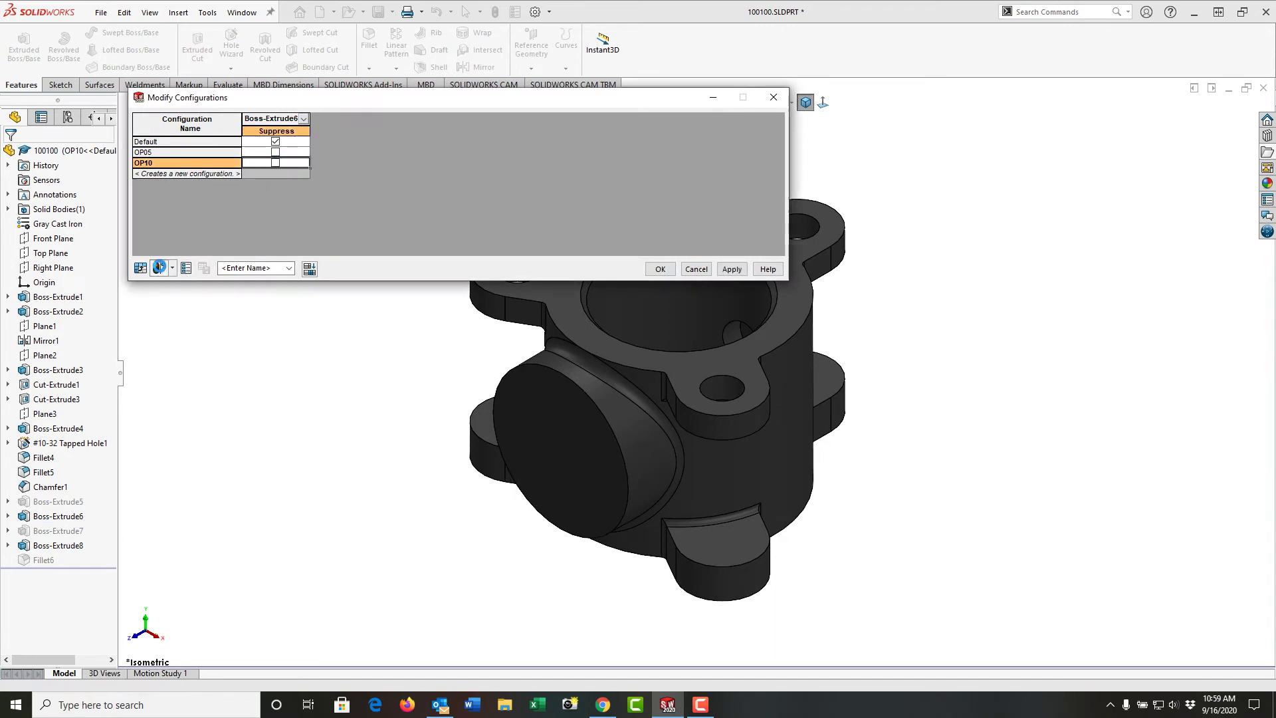
pyautogui.click(659, 270)
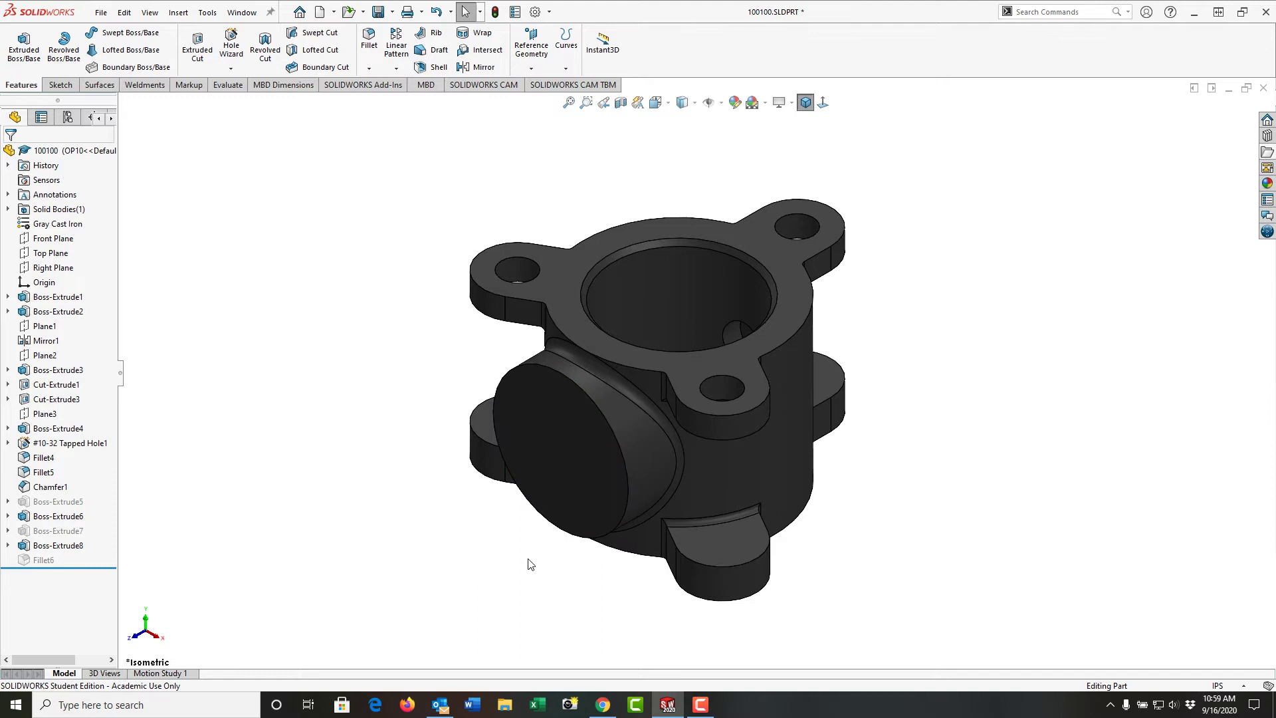
# Step: Sketch on the top flange face and convert the 1.938 in bore edge into a circle
pyautogui.moveTo(578, 199); pyautogui.dragTo(575, 295, button='middle')
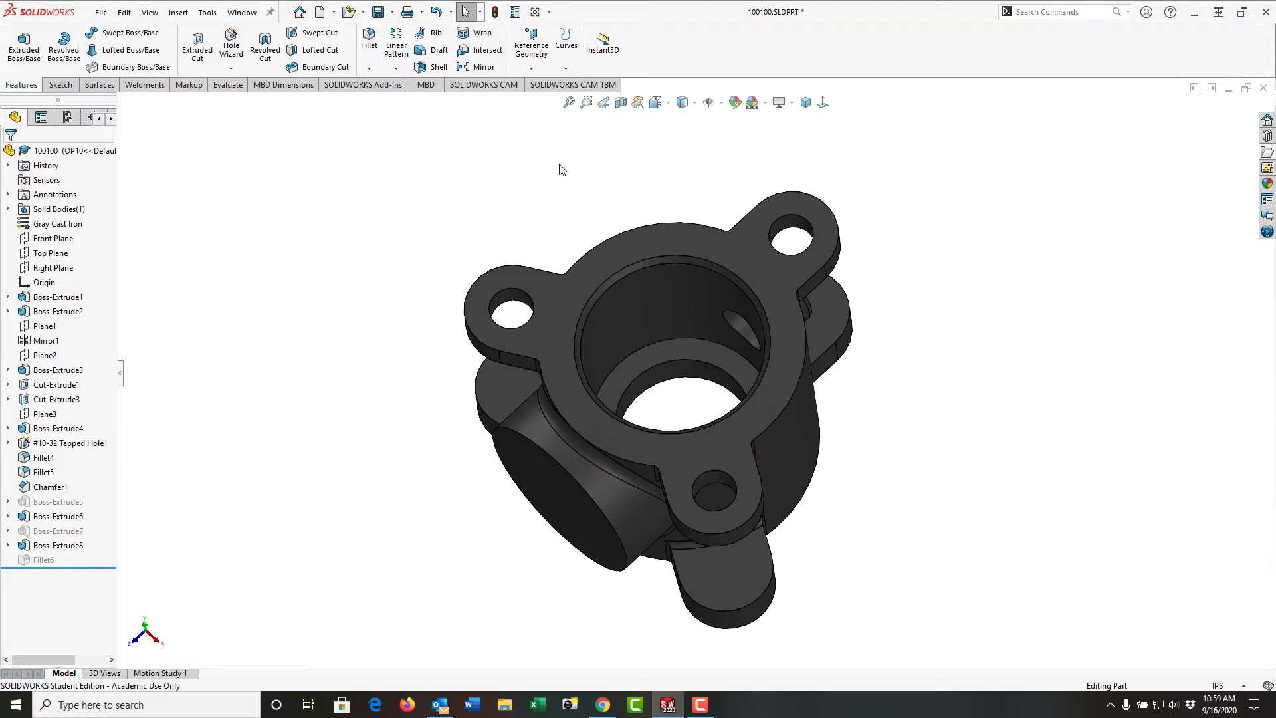
pyautogui.click(645, 240)
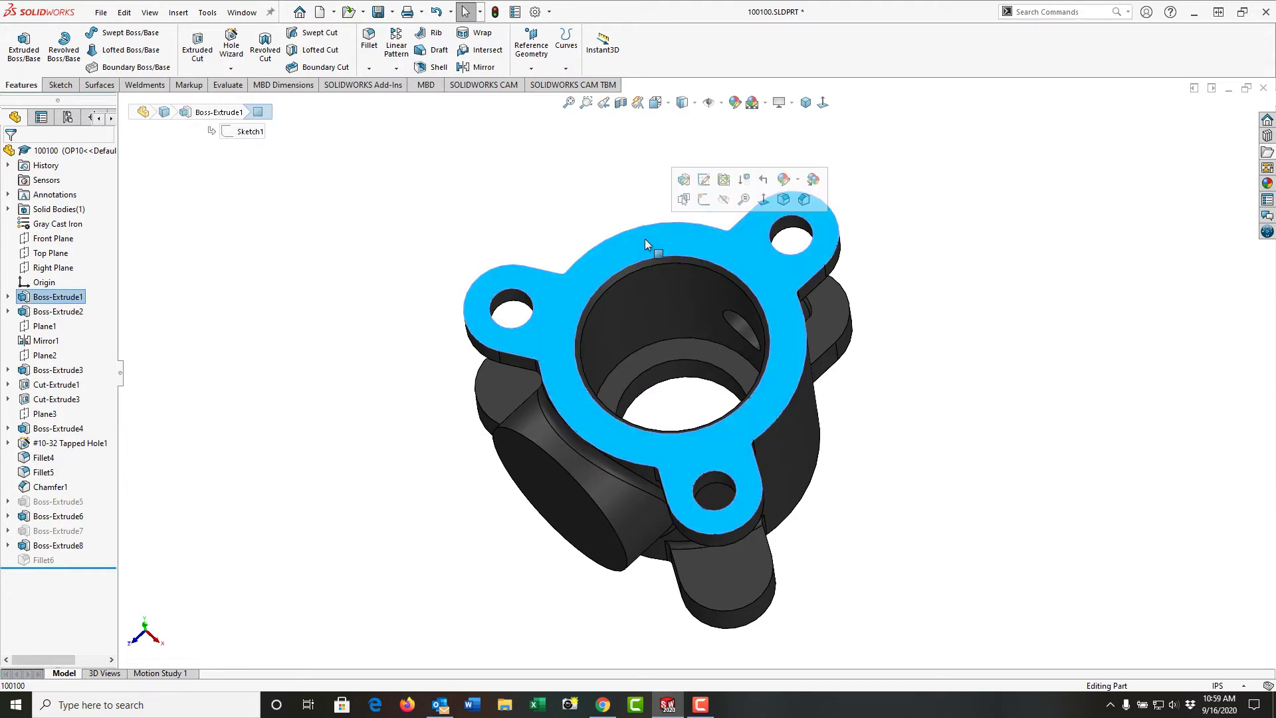
pyautogui.press('s')
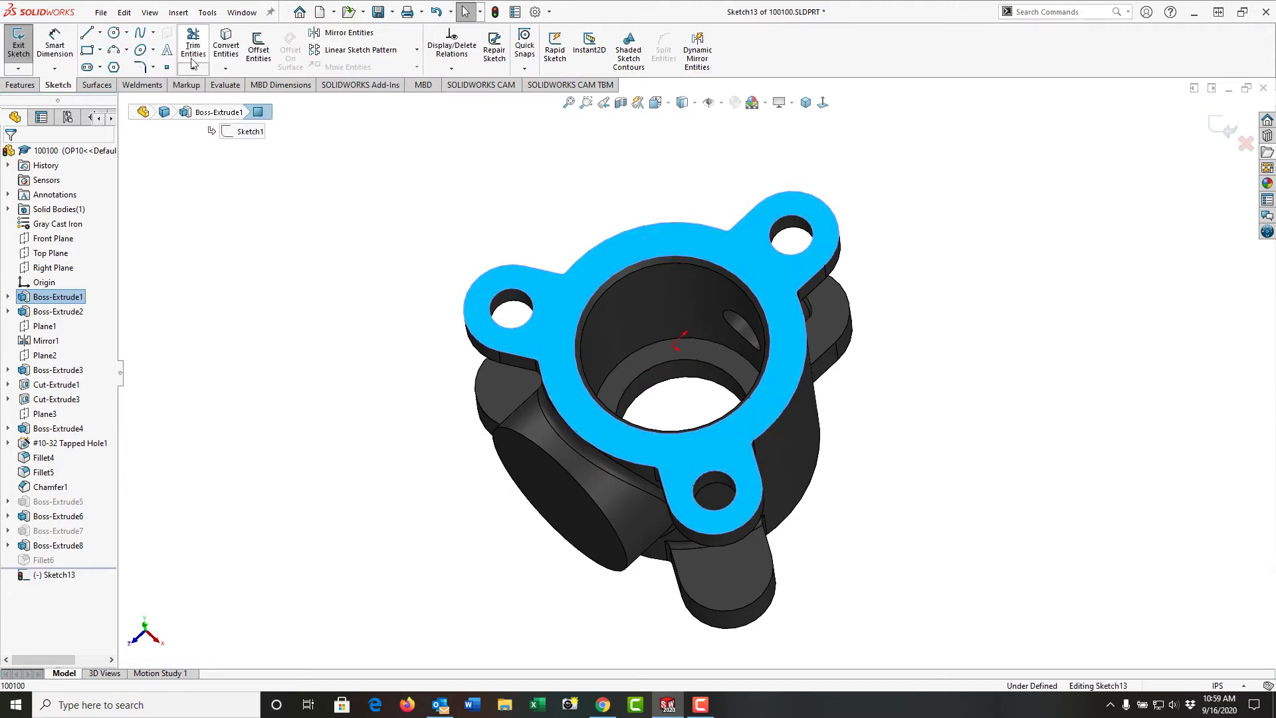
pyautogui.click(353, 249)
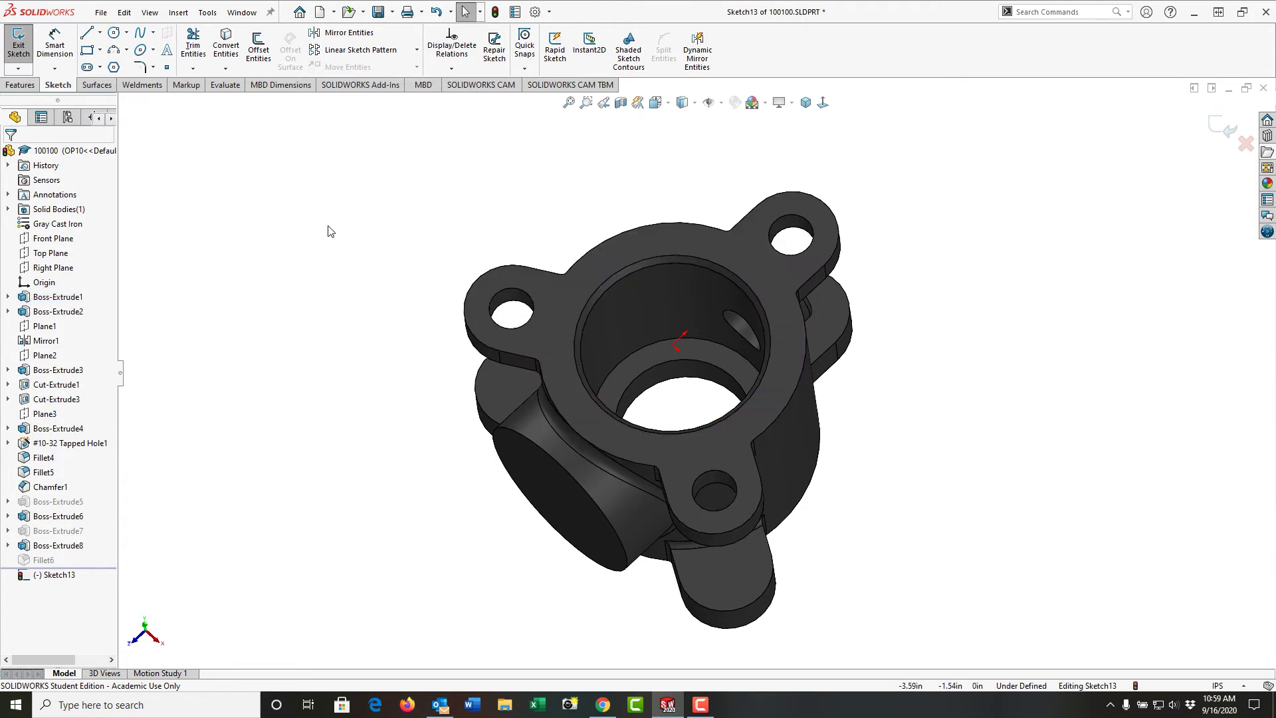
pyautogui.click(226, 47)
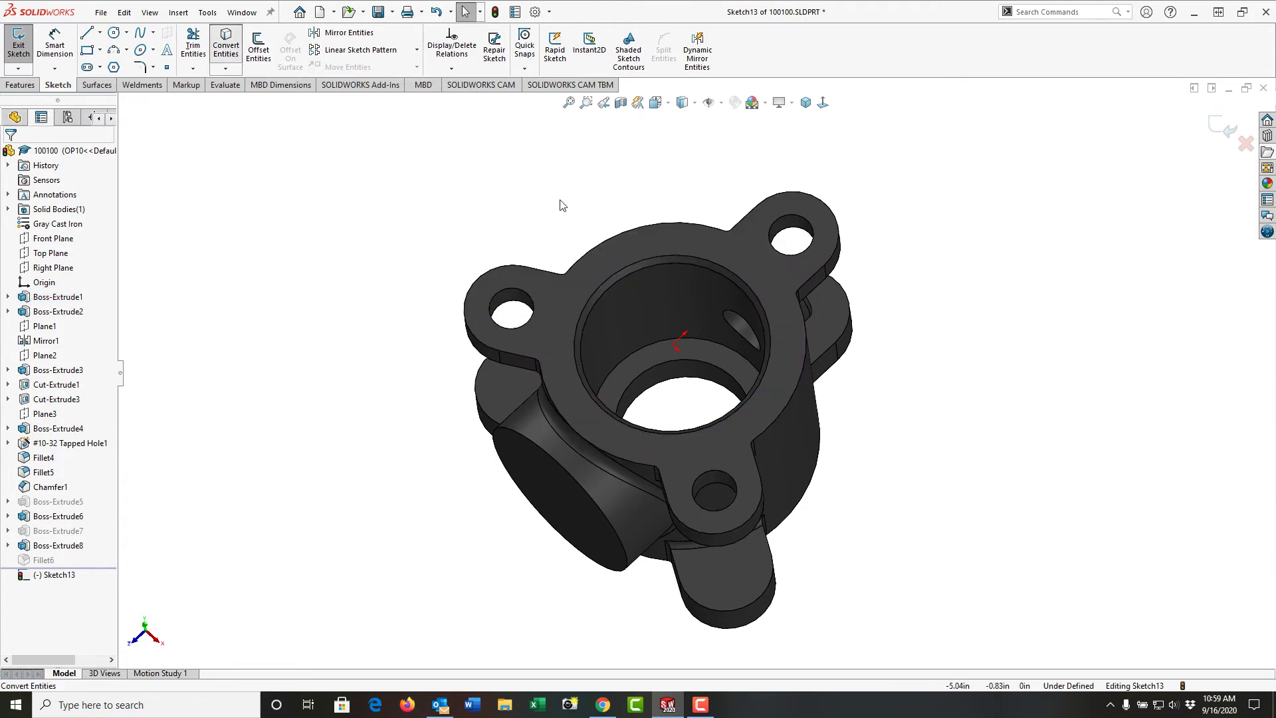
pyautogui.click(656, 265)
pyautogui.rightClick(655, 265)
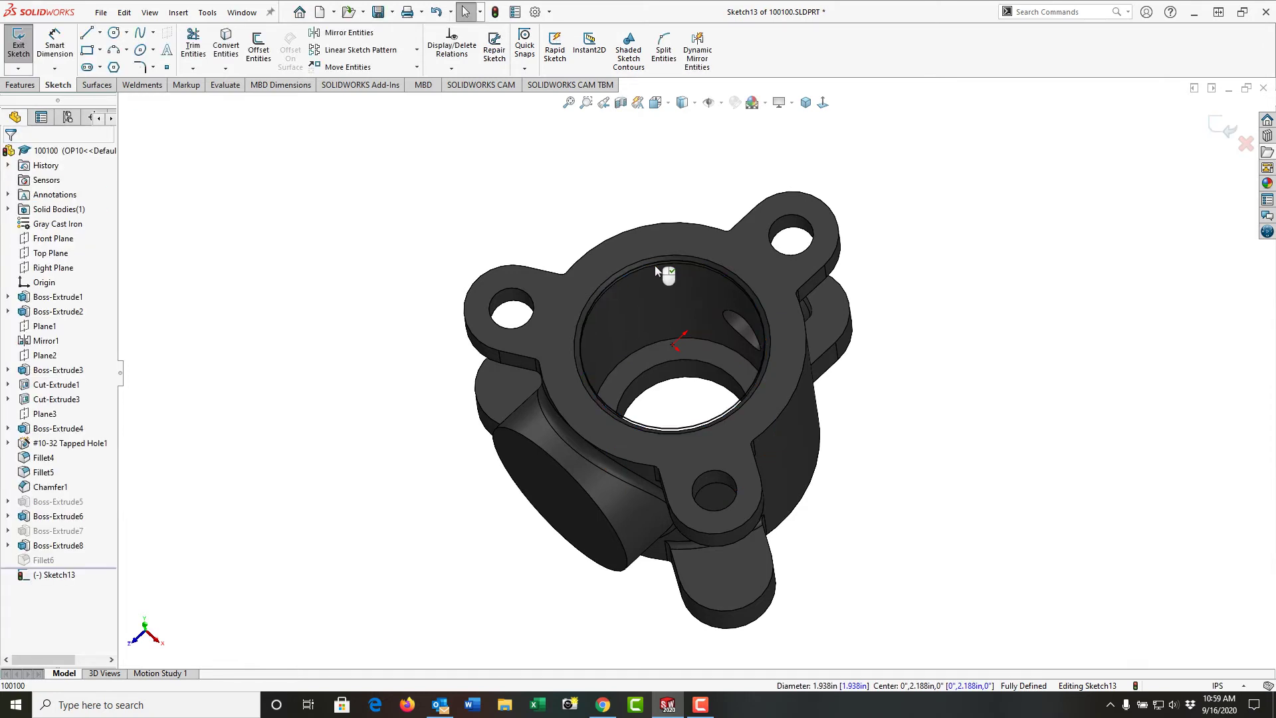
pyautogui.rightClick(656, 265)
# Step: Cut-extrude the converted bore circle Through All as Cut-Extrude4
pyautogui.click(808, 249)
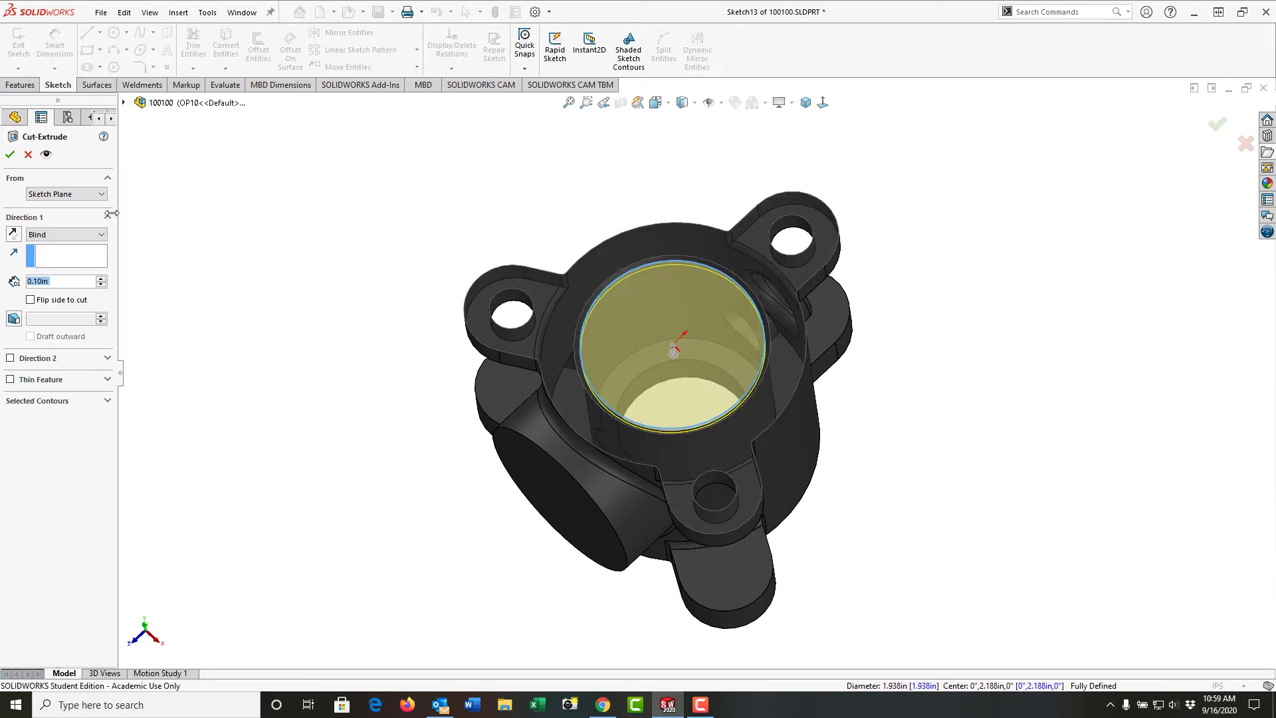
pyautogui.click(73, 234)
pyautogui.click(69, 258)
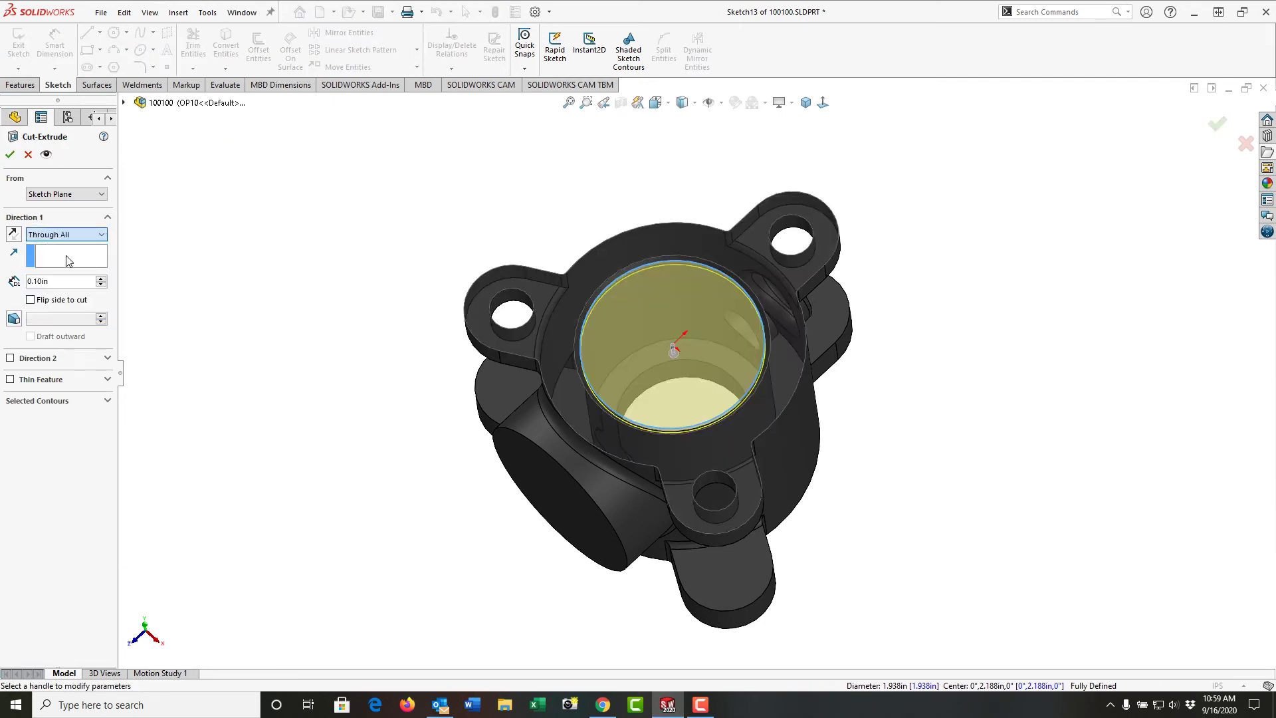
pyautogui.click(10, 154)
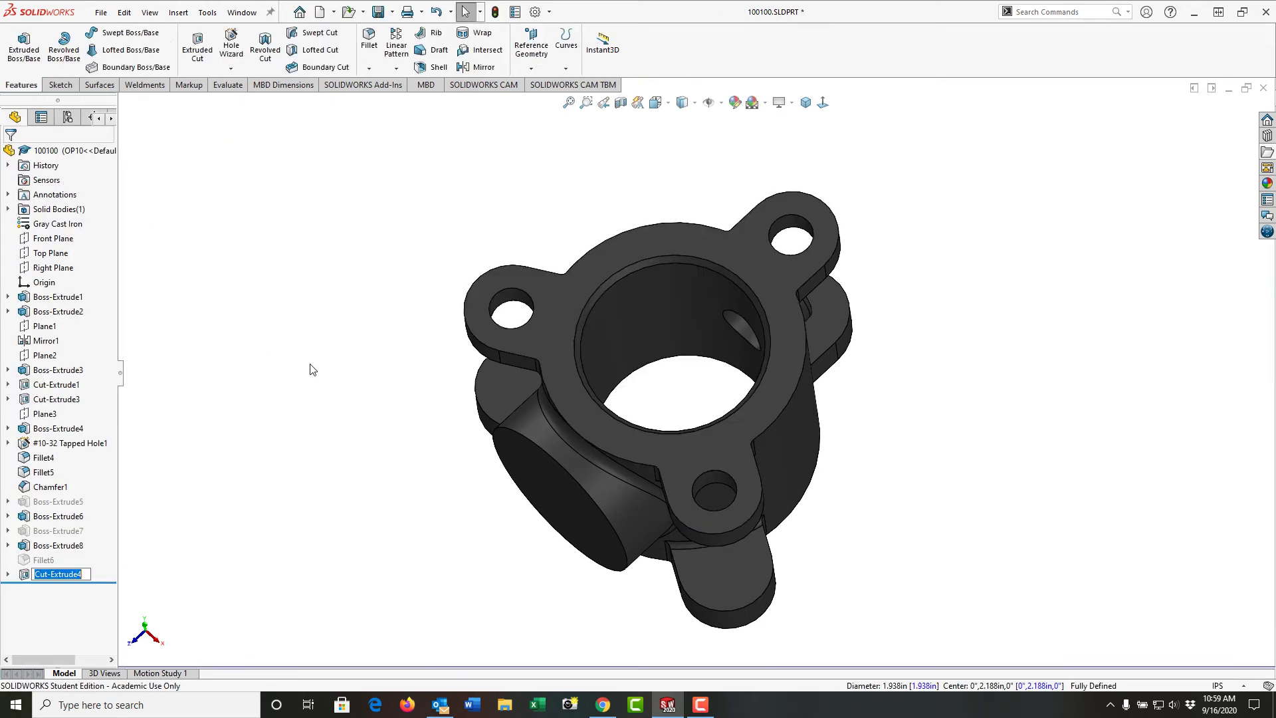
pyautogui.moveTo(345, 413); pyautogui.dragTo(288, 422, button='middle')
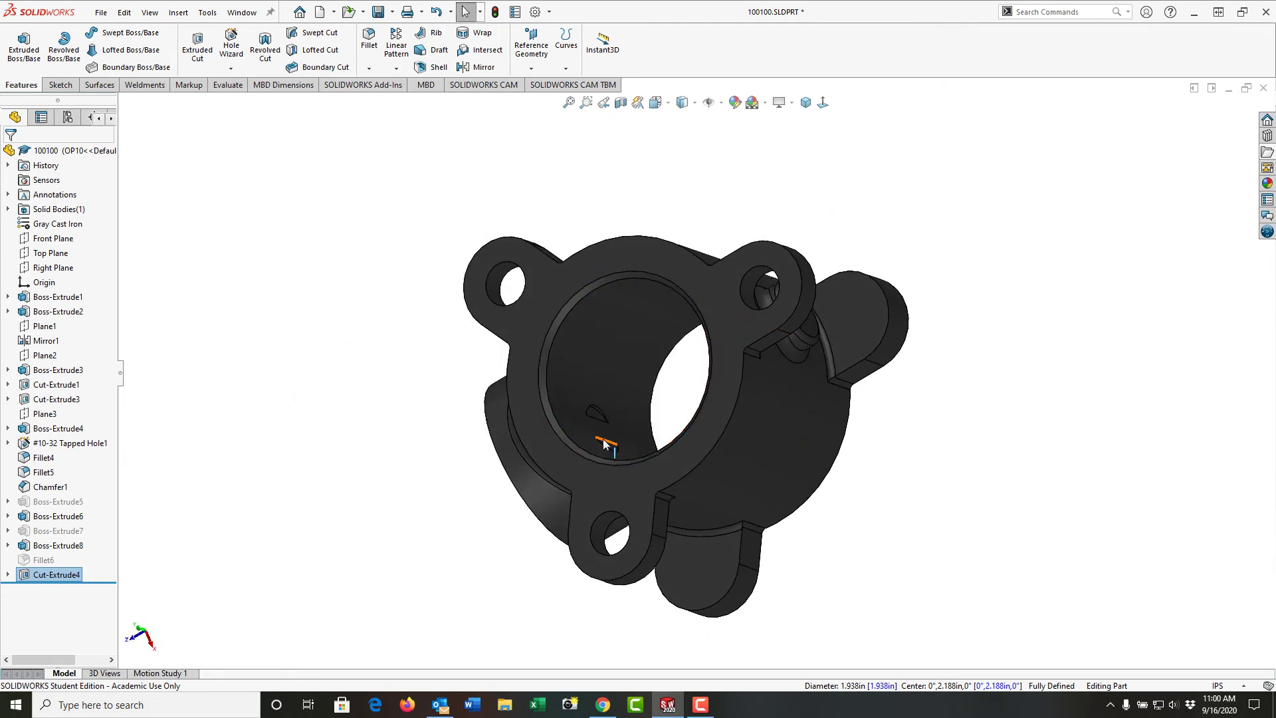
pyautogui.moveTo(605, 444); pyautogui.dragTo(691, 387, button='middle')
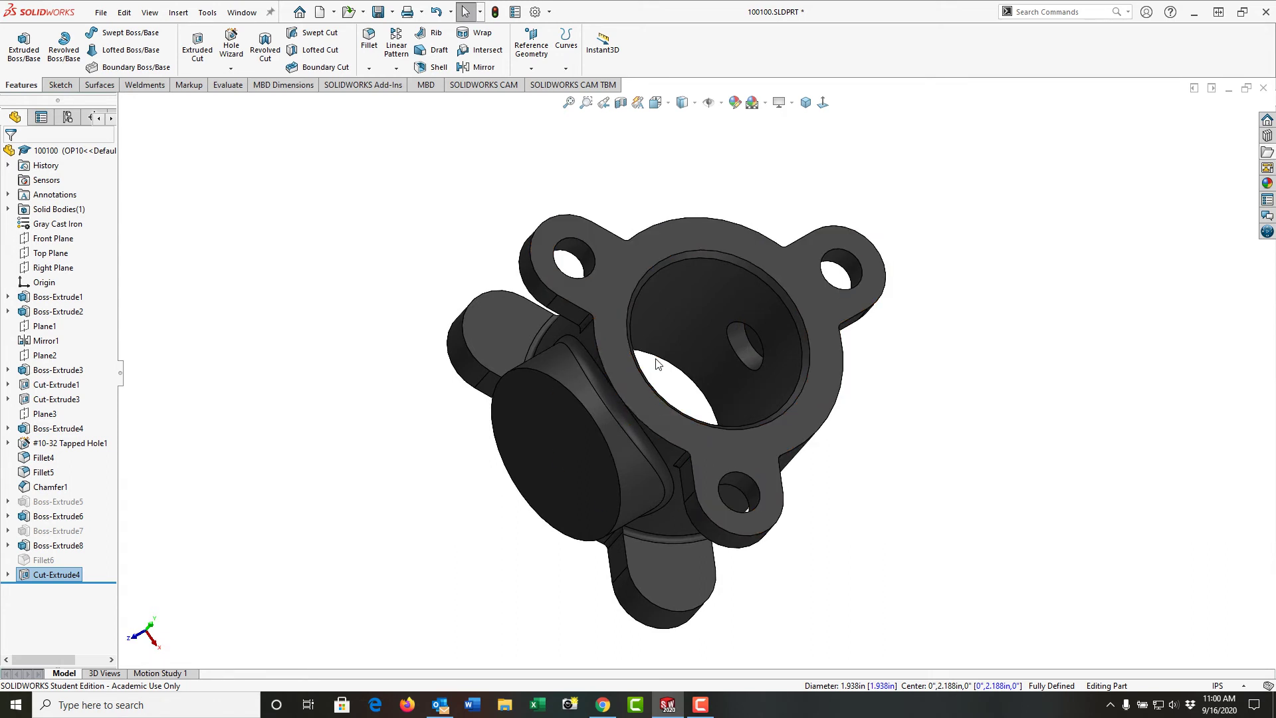
pyautogui.moveTo(652, 365); pyautogui.dragTo(615, 304, button='middle')
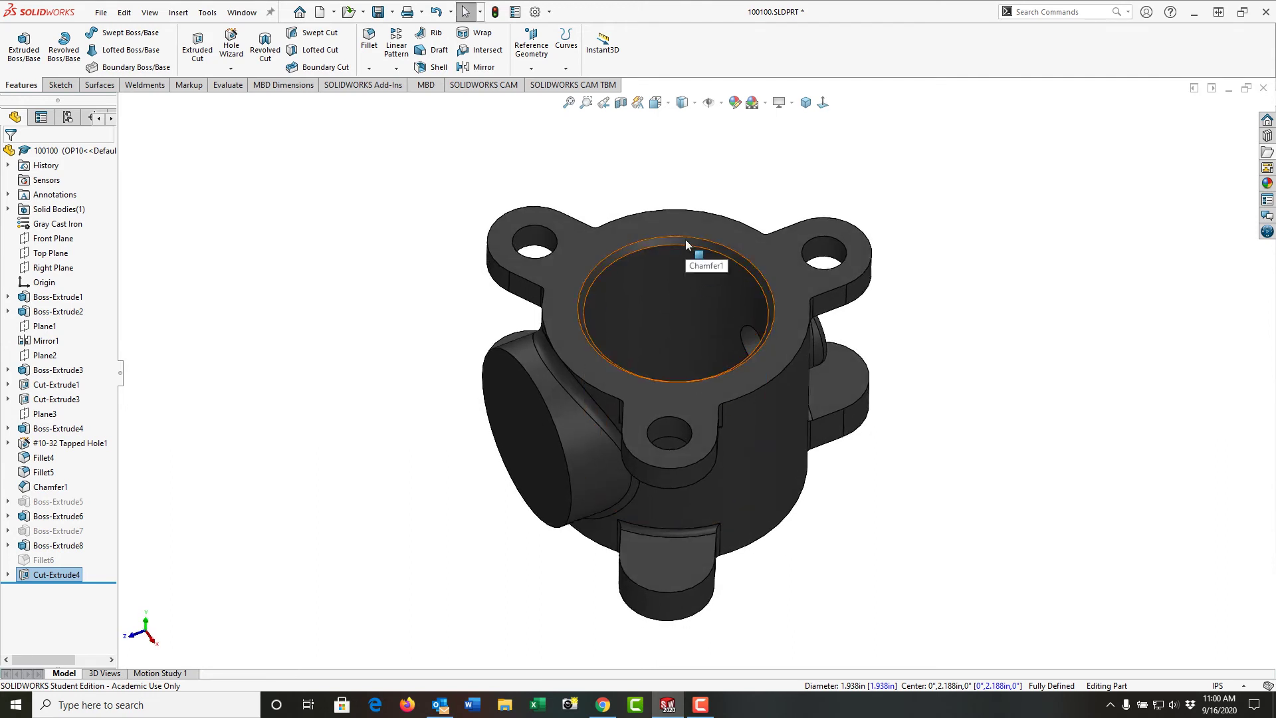
pyautogui.moveTo(800, 581); pyautogui.dragTo(778, 290, button='middle')
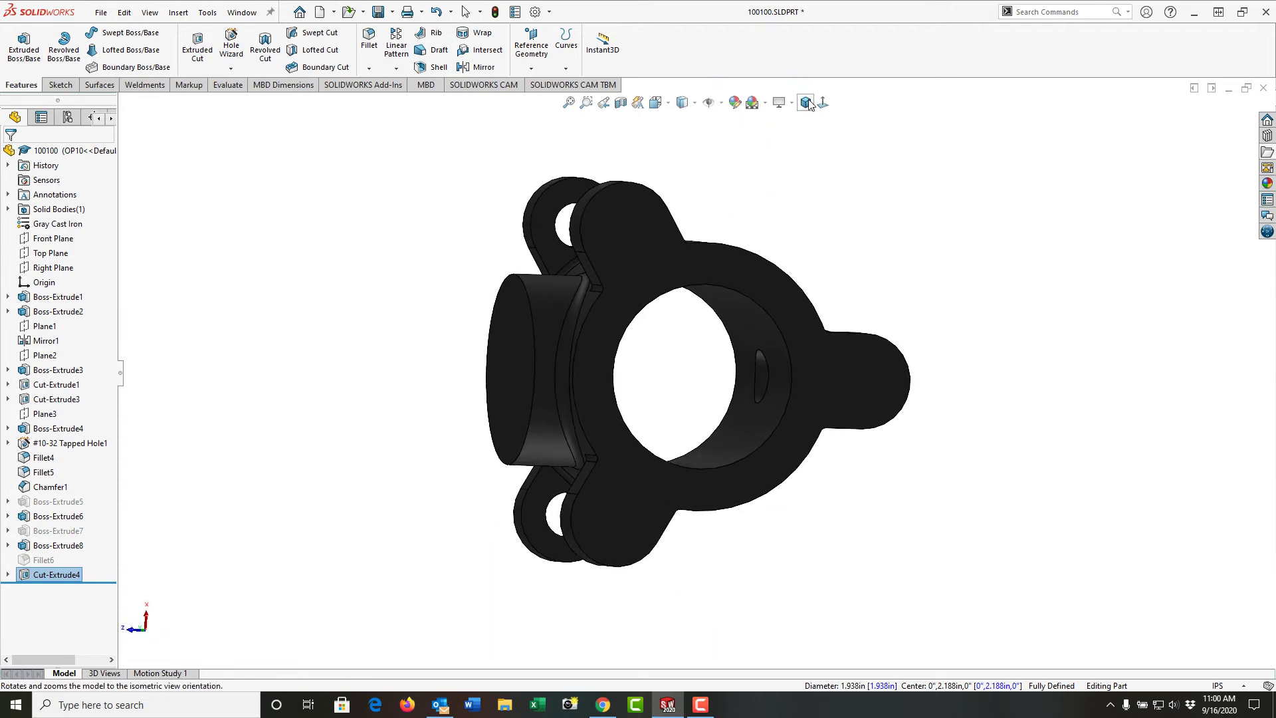
# Step: Open the empty Sketch14 on the front flange face through Extruded Boss/Base
pyautogui.click(773, 289)
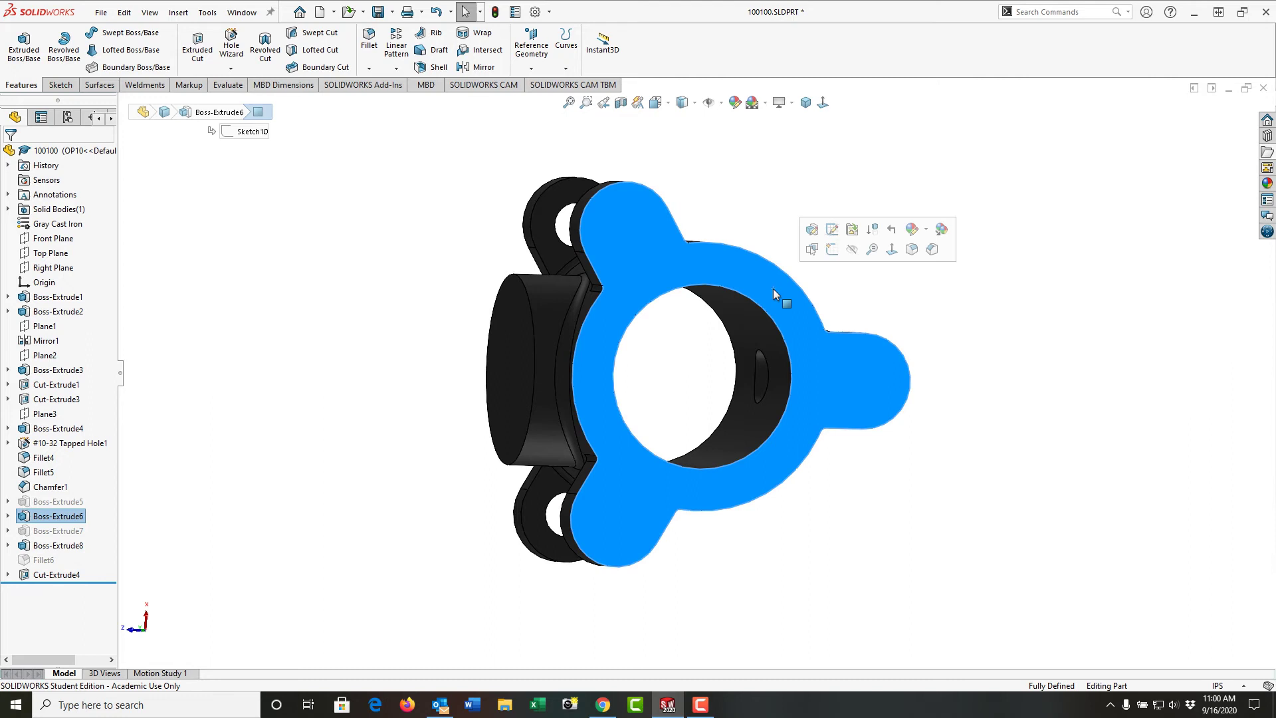
pyautogui.click(24, 56)
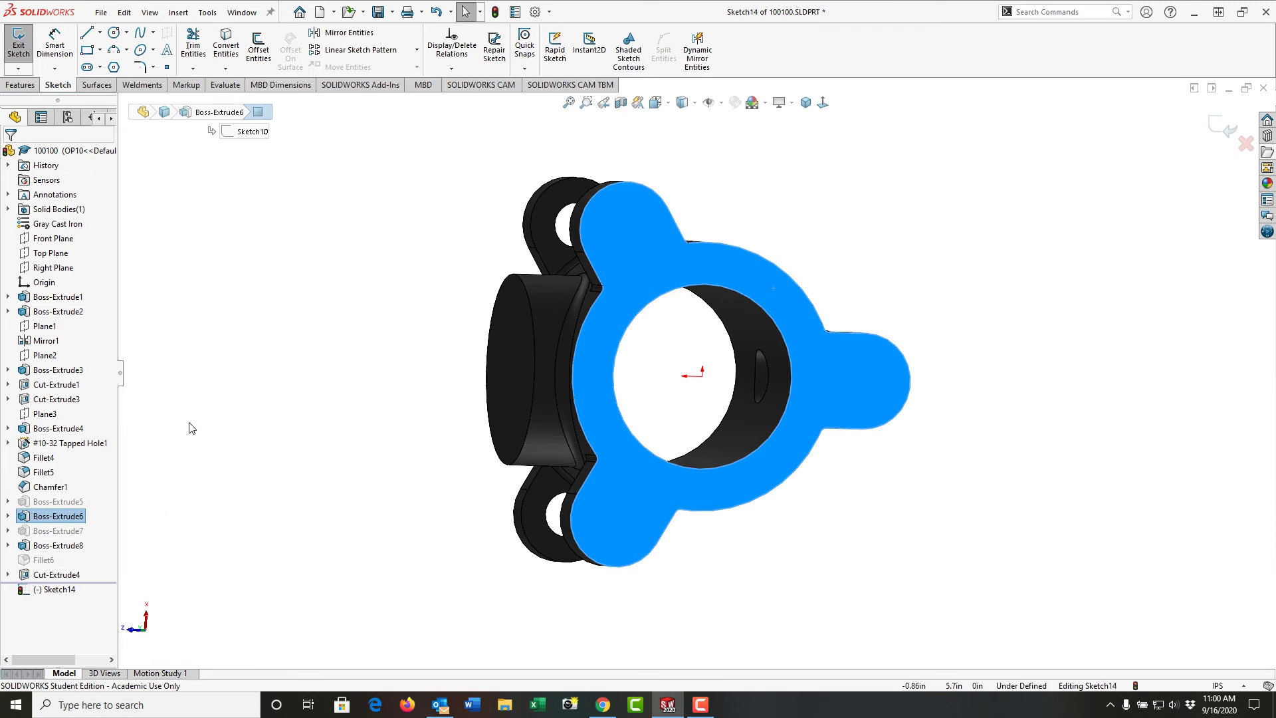
pyautogui.click(300, 359)
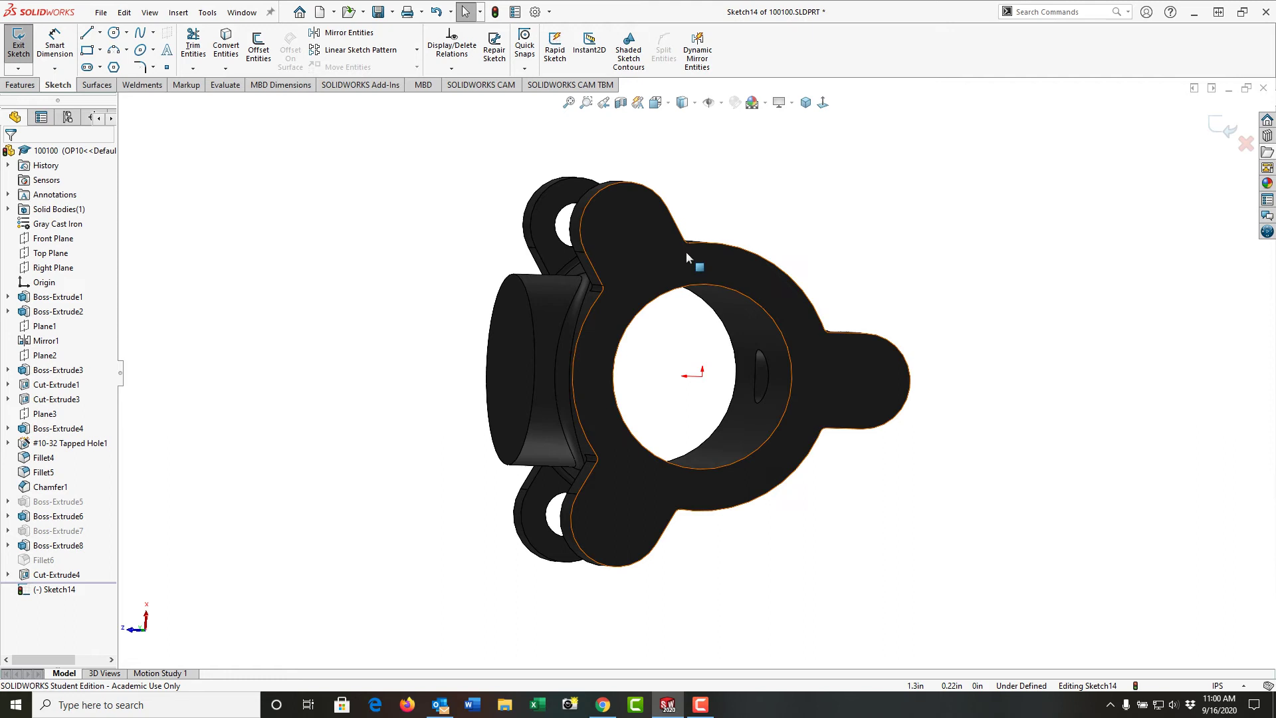
# Step: Convert the bore edge and draw an origin-centred circle of about 1.41 radius
pyautogui.click(226, 46)
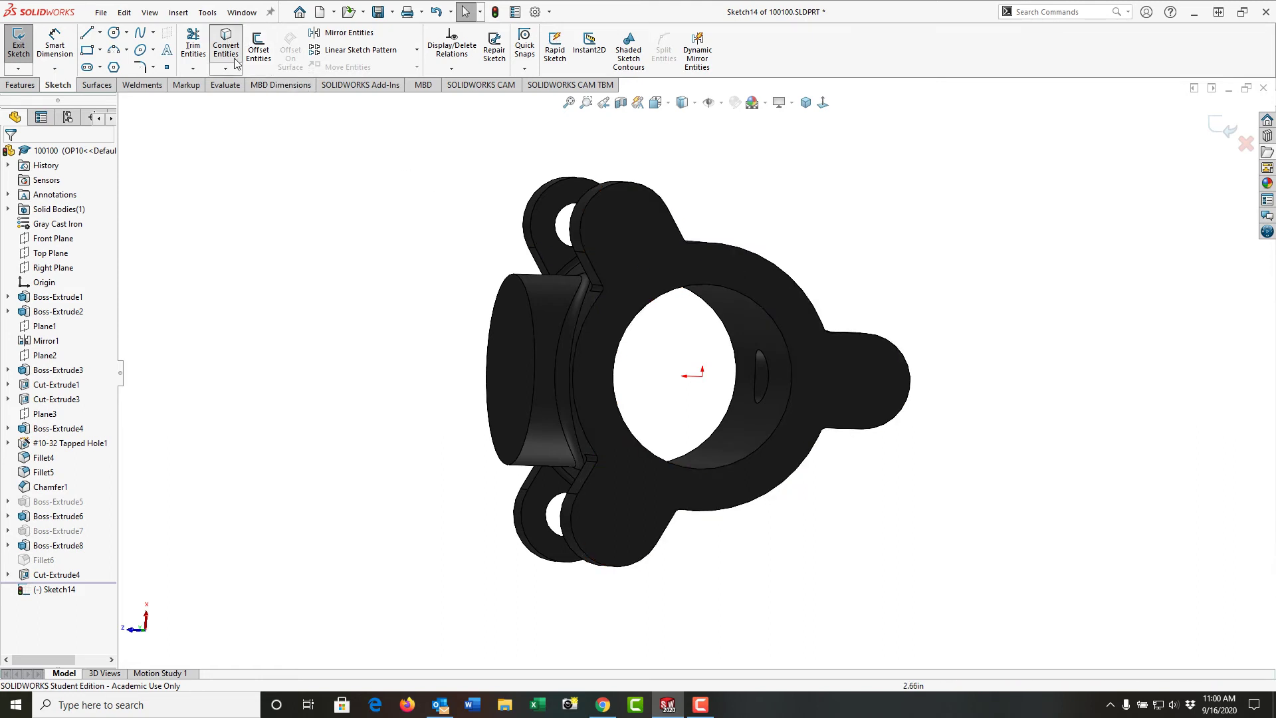
pyautogui.click(735, 293)
pyautogui.press('Return')
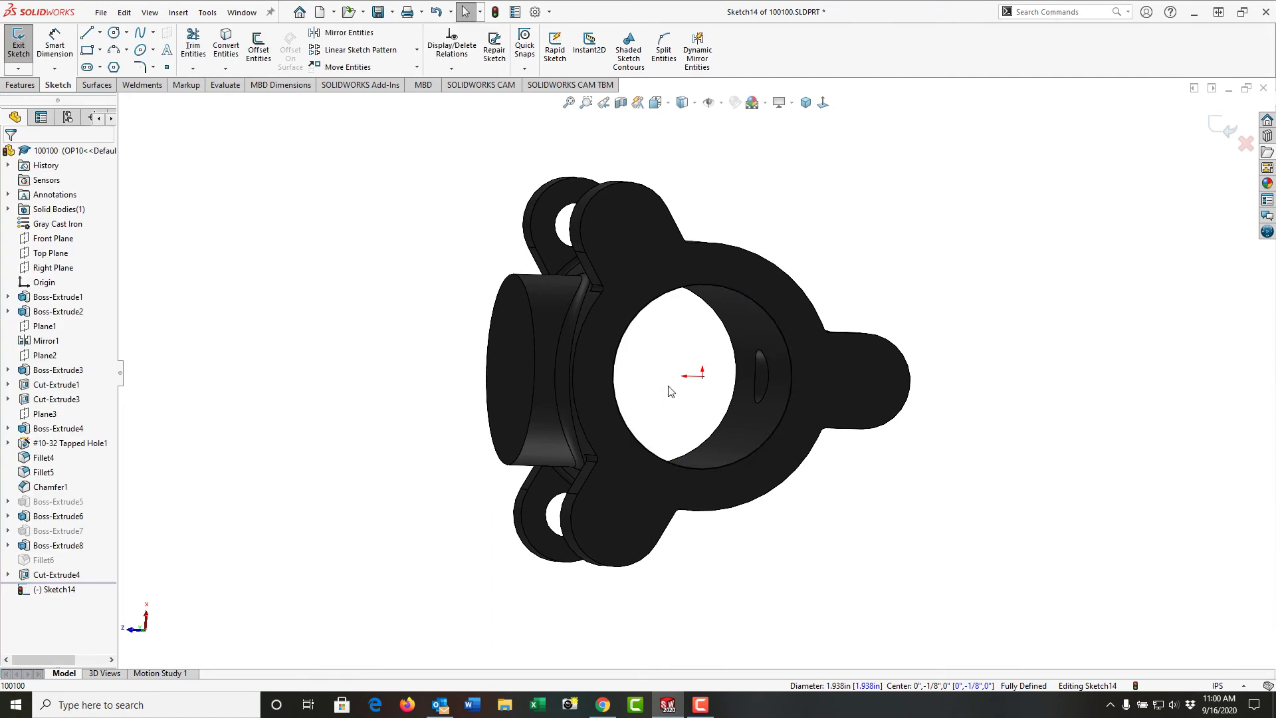
pyautogui.click(115, 33)
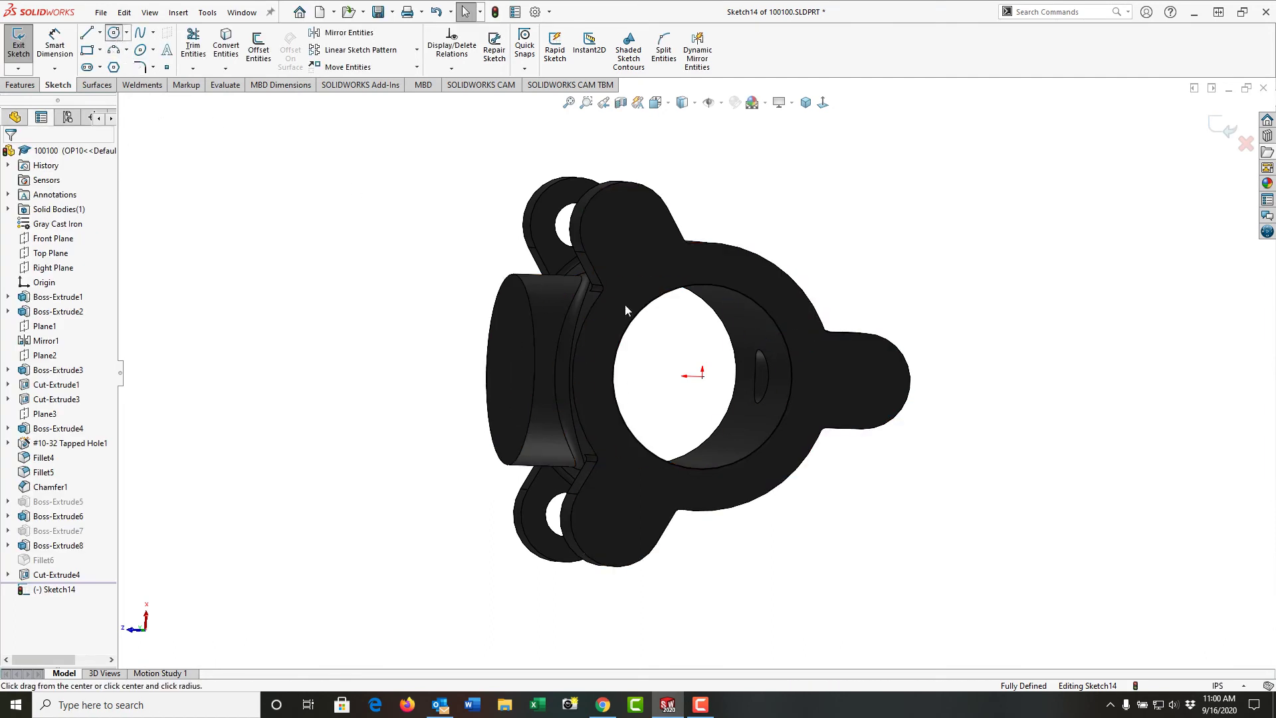
pyautogui.click(702, 376)
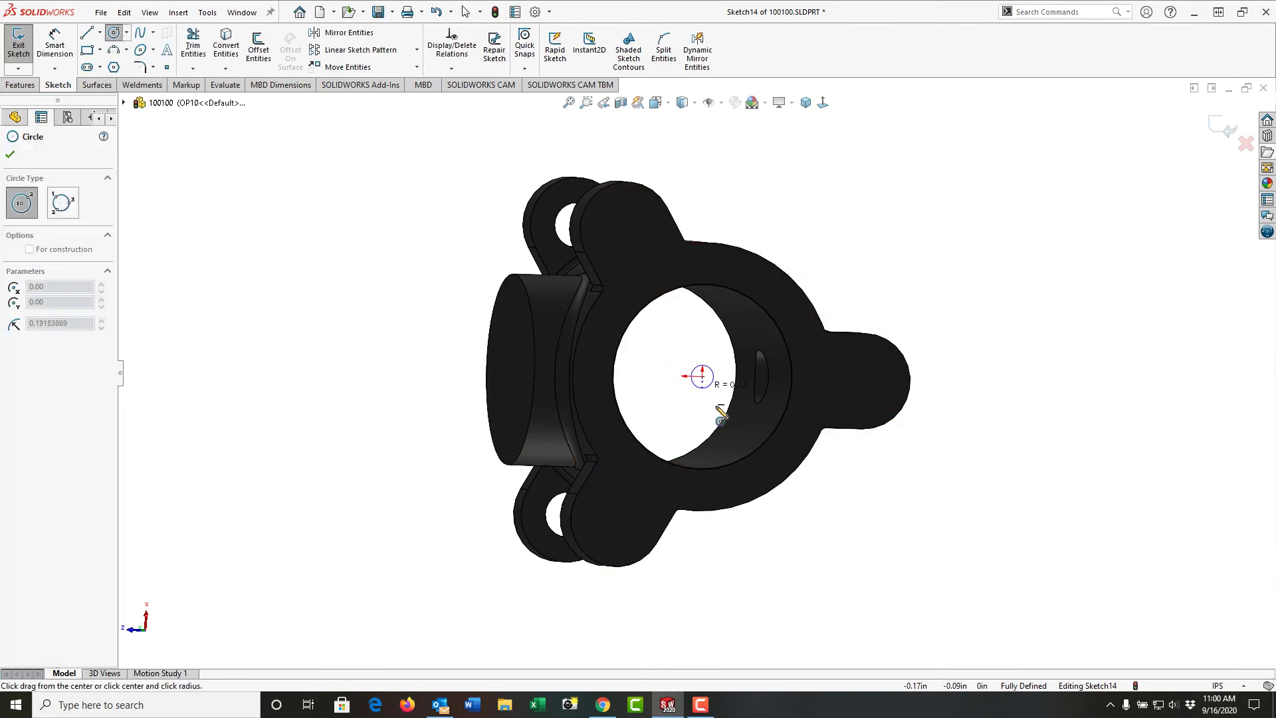
pyautogui.click(785, 490)
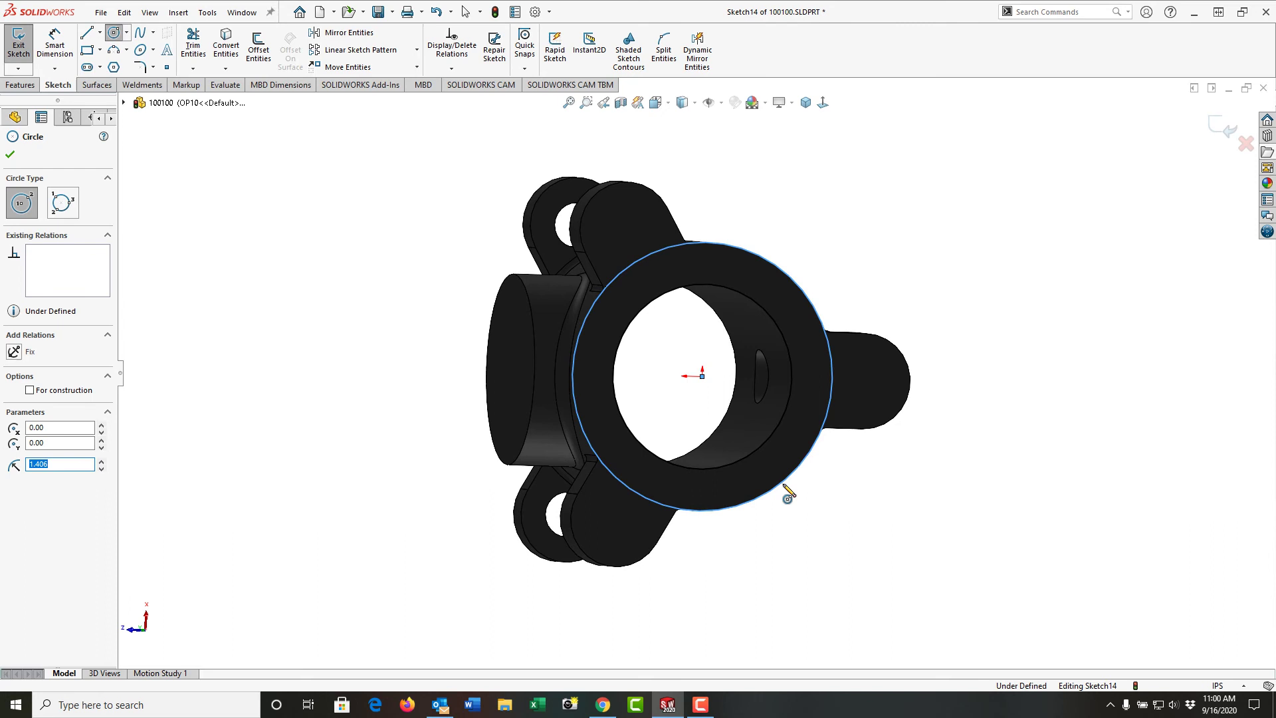
pyautogui.press('Escape')
# Step: Make the circle coradial with the flange's round outer edge to fully define Sketch14
pyautogui.moveTo(820, 521)
pyautogui.mouseDown(button='middle')
pyautogui.moveTo(795, 496)
pyautogui.moveTo(823, 504)
pyautogui.mouseUp(button='middle')
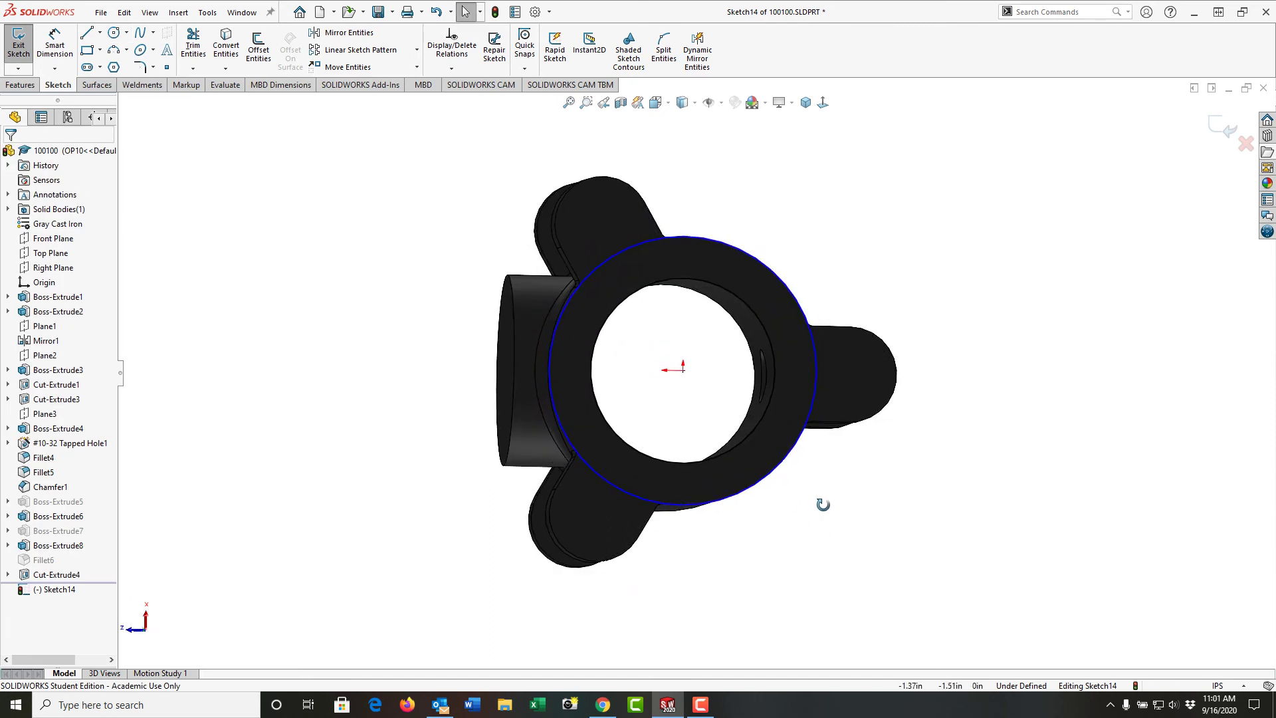
pyautogui.moveTo(802, 438)
pyautogui.mouseDown()
pyautogui.moveTo(834, 478)
pyautogui.moveTo(814, 483)
pyautogui.mouseUp()
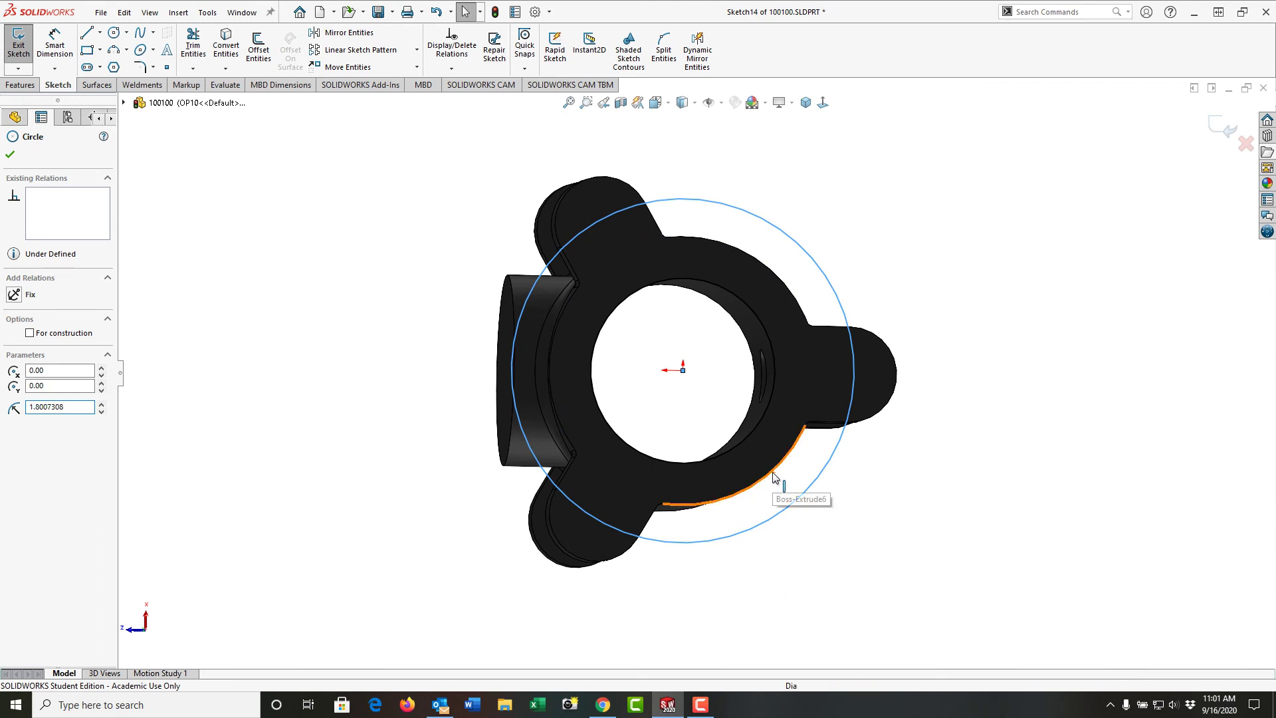
pyautogui.keyDown('ctrl'); pyautogui.click(774, 478); pyautogui.keyUp('ctrl')
pyautogui.click(813, 414)
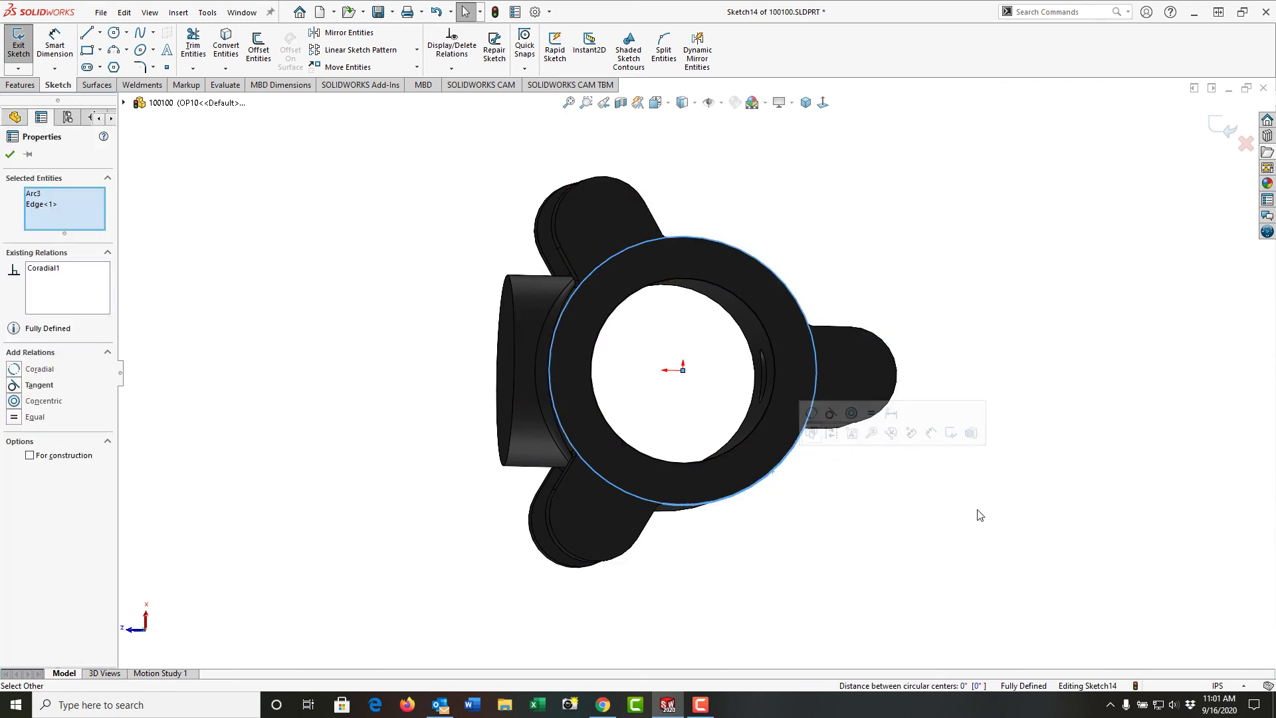
pyautogui.moveTo(986, 549)
pyautogui.mouseDown(button='middle')
pyautogui.moveTo(1075, 675)
pyautogui.moveTo(1015, 704)
pyautogui.mouseUp(button='middle')
# Step: Exit Sketch14 to bring up the Boss-Extrude preview
pyautogui.rightClick(1024, 360)
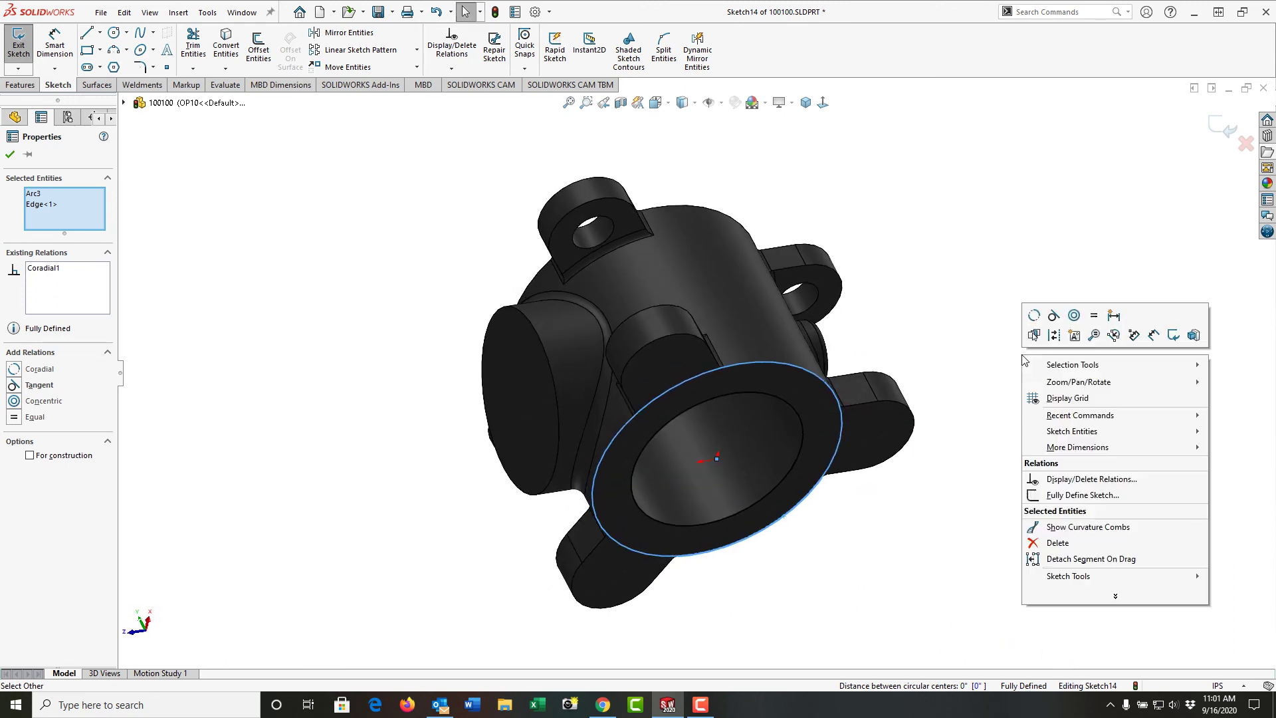
pyautogui.click(1173, 339)
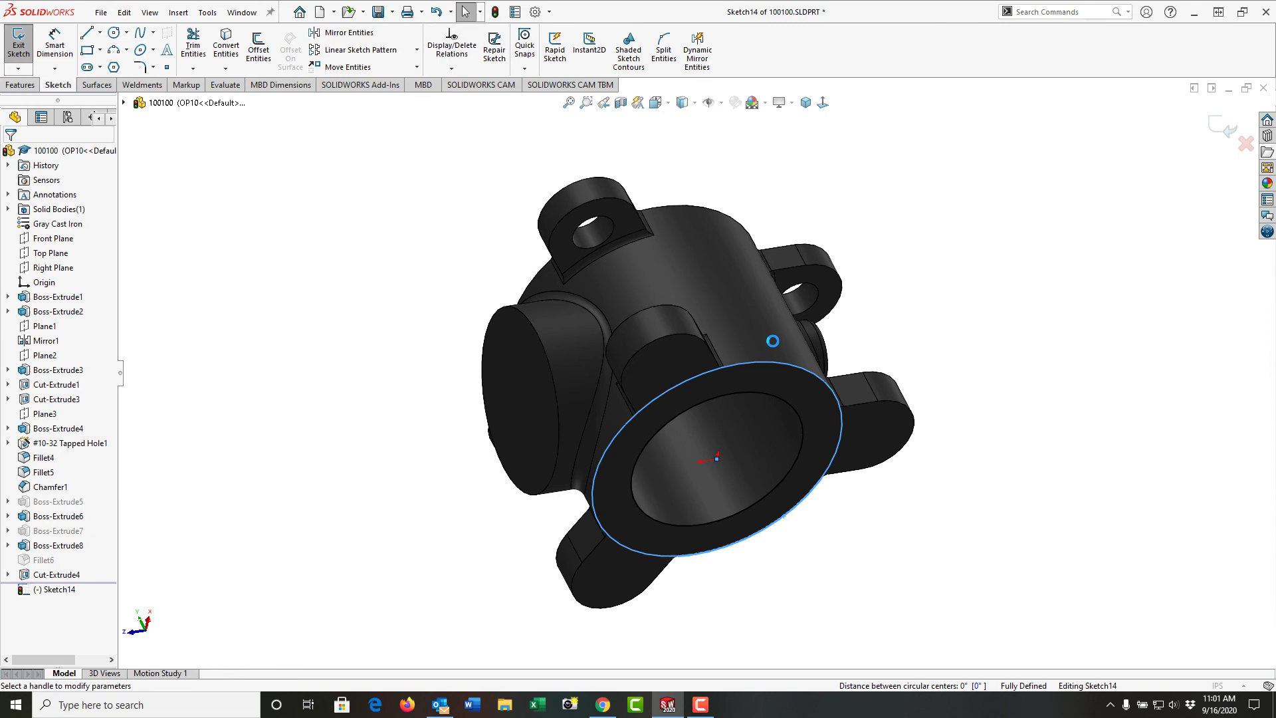
pyautogui.moveTo(731, 301); pyautogui.dragTo(871, 456, button='middle')
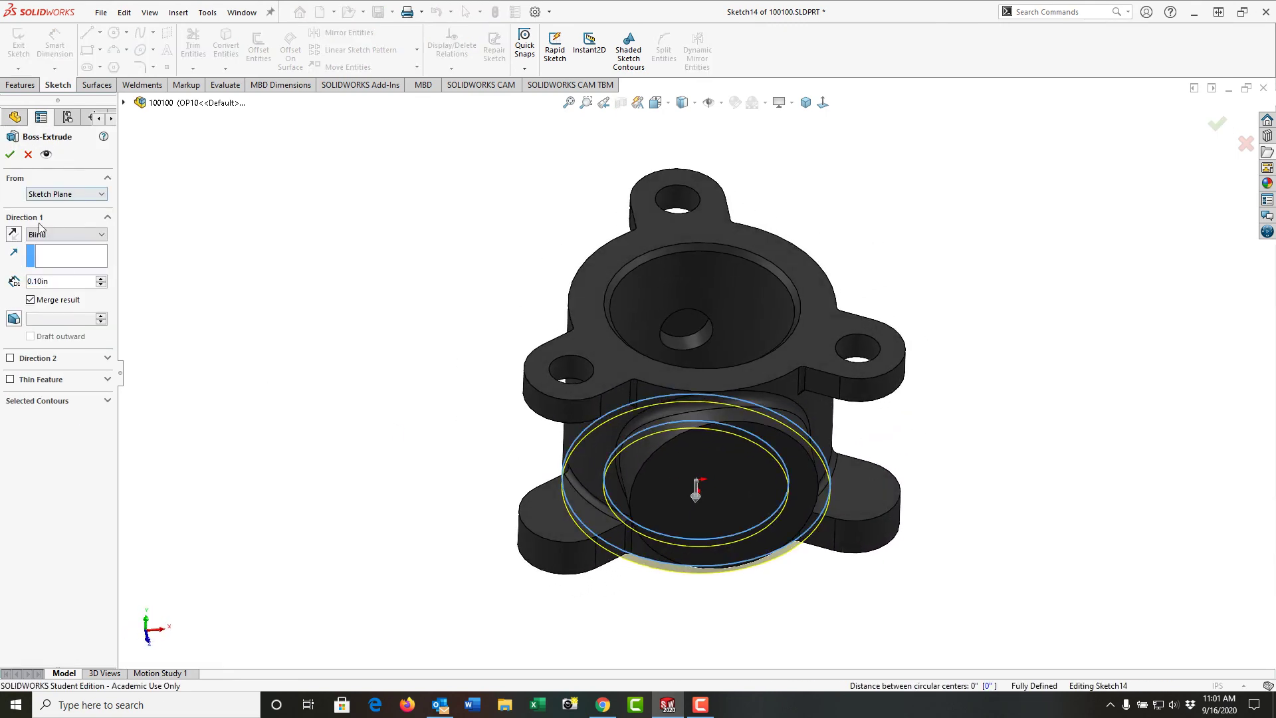
# Step: Reverse the extrude direction into the part and set a Blind depth of 1.625 in
pyautogui.click(64, 234)
pyautogui.moveTo(696, 489); pyautogui.dragTo(586, 303)
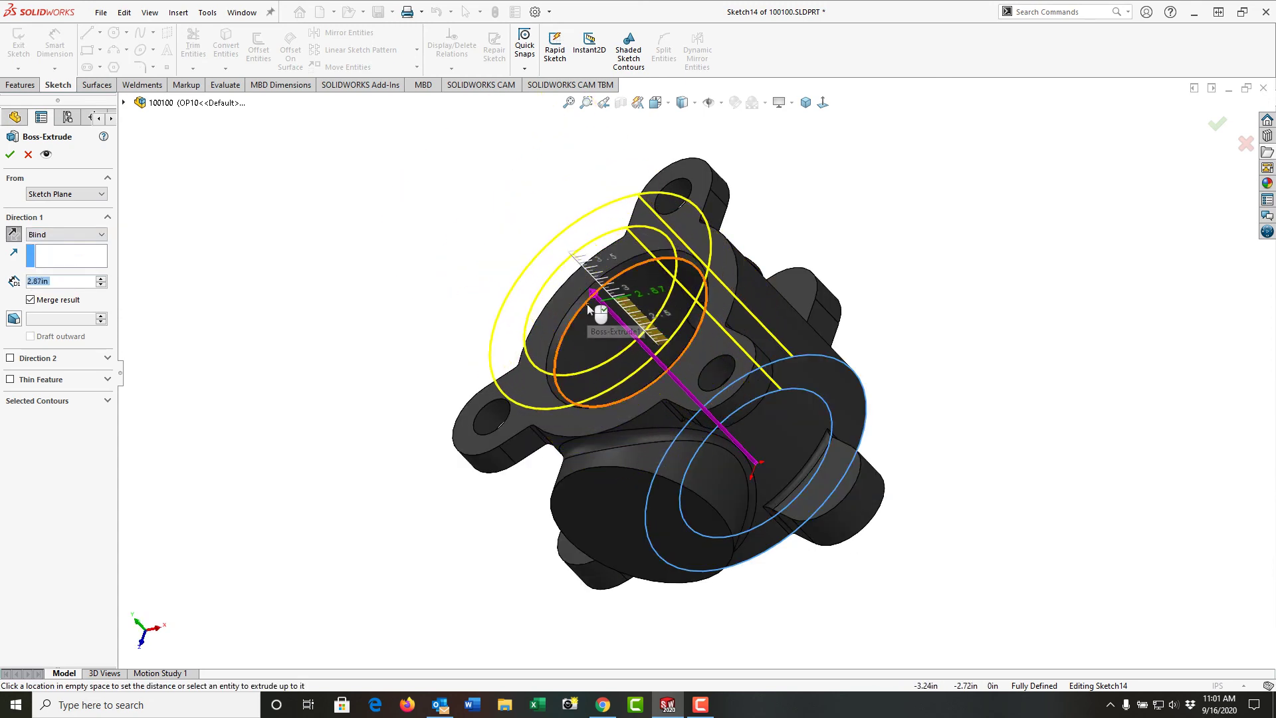
pyautogui.moveTo(587, 303); pyautogui.dragTo(636, 307, button='middle')
pyautogui.moveTo(636, 307); pyautogui.dragTo(612, 367)
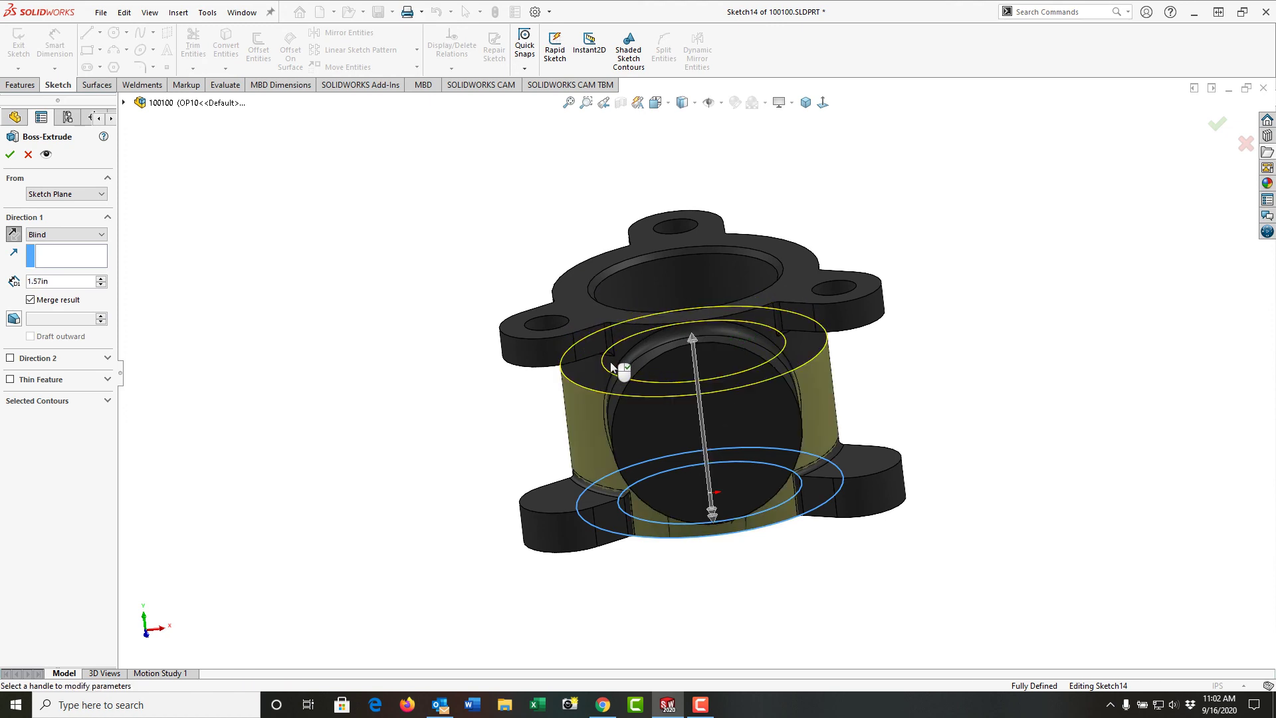
pyautogui.moveTo(612, 365); pyautogui.dragTo(494, 662, button='middle')
pyautogui.moveTo(616, 402); pyautogui.dragTo(777, 313, button='middle')
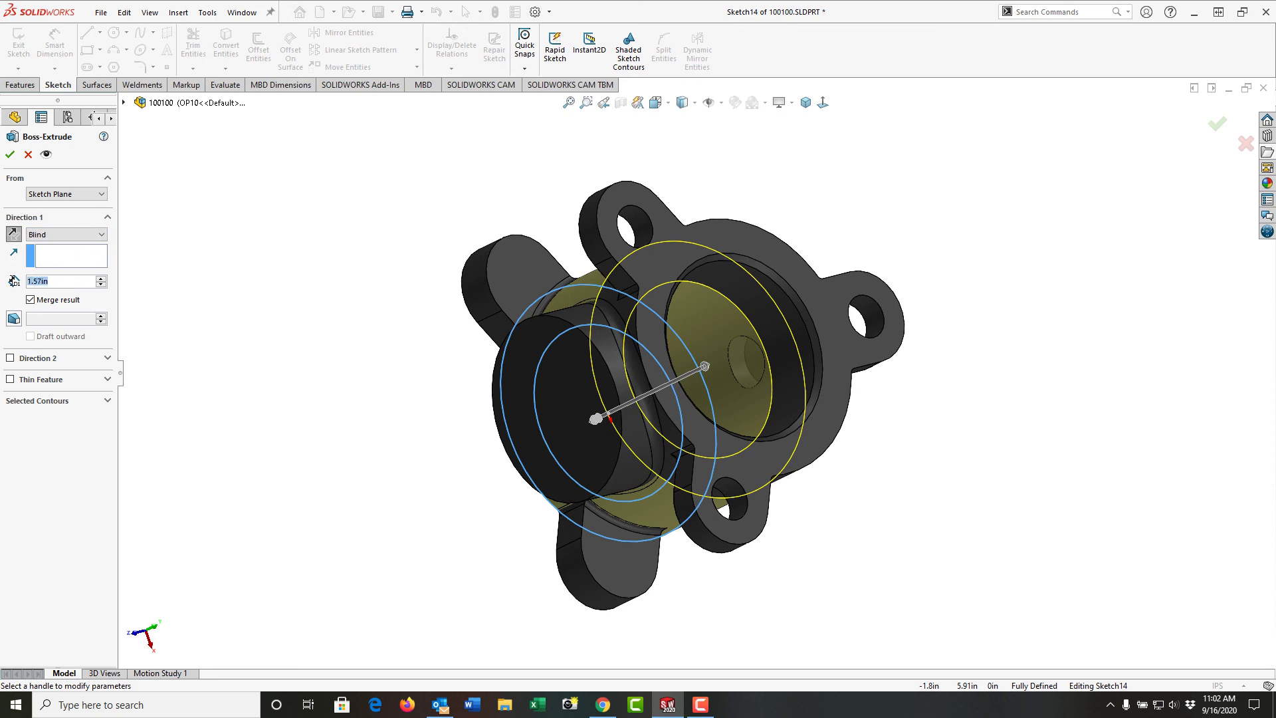
pyautogui.write('1.')
pyautogui.press('Return')
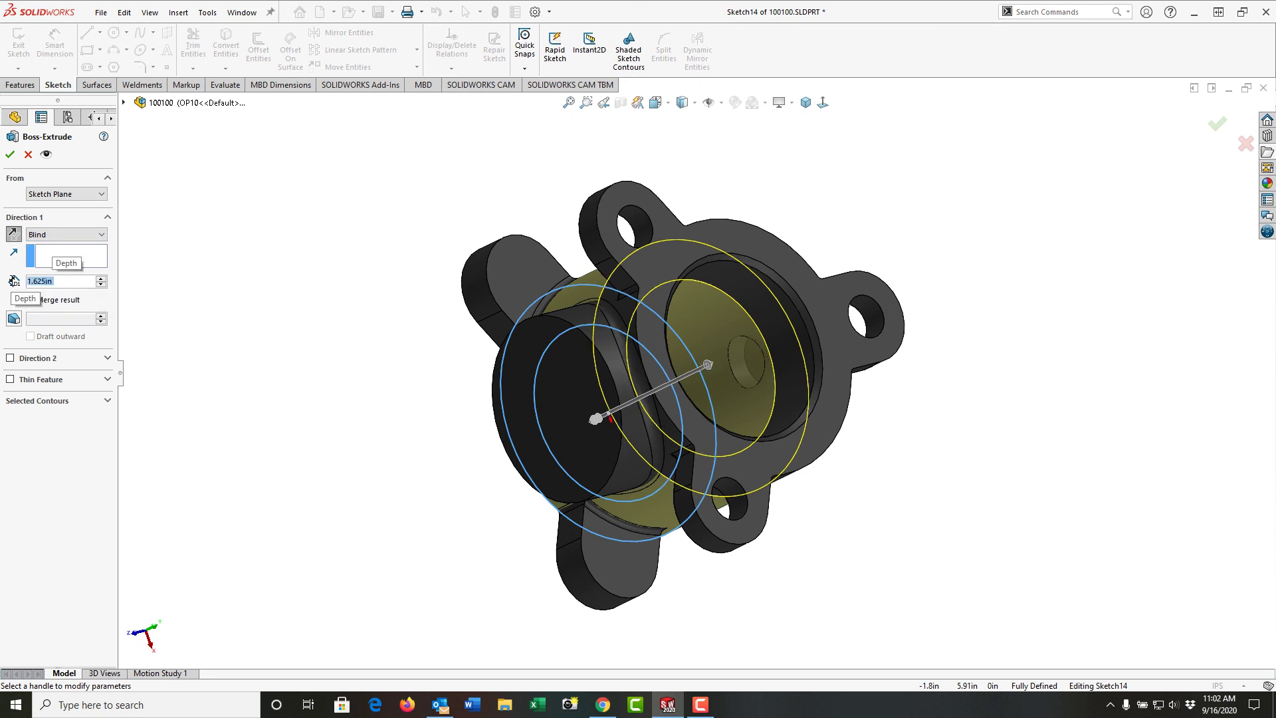
pyautogui.click(10, 155)
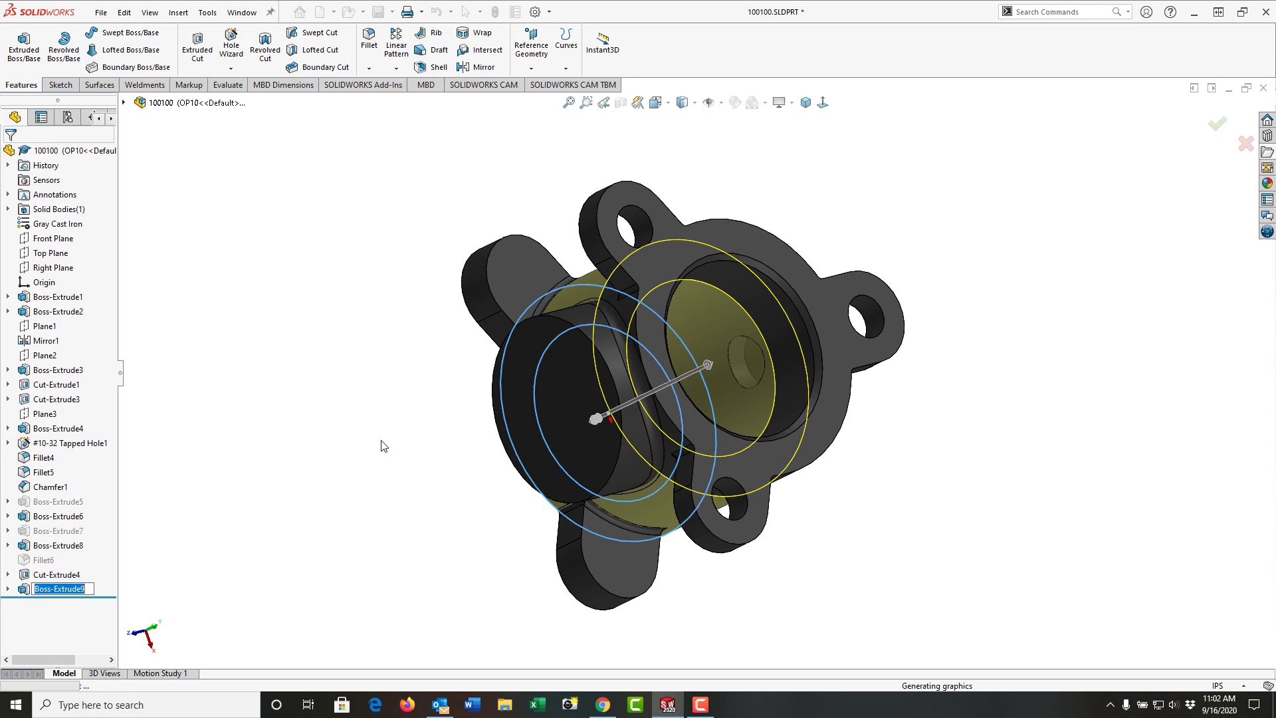
pyautogui.moveTo(424, 513); pyautogui.dragTo(394, 347, button='middle')
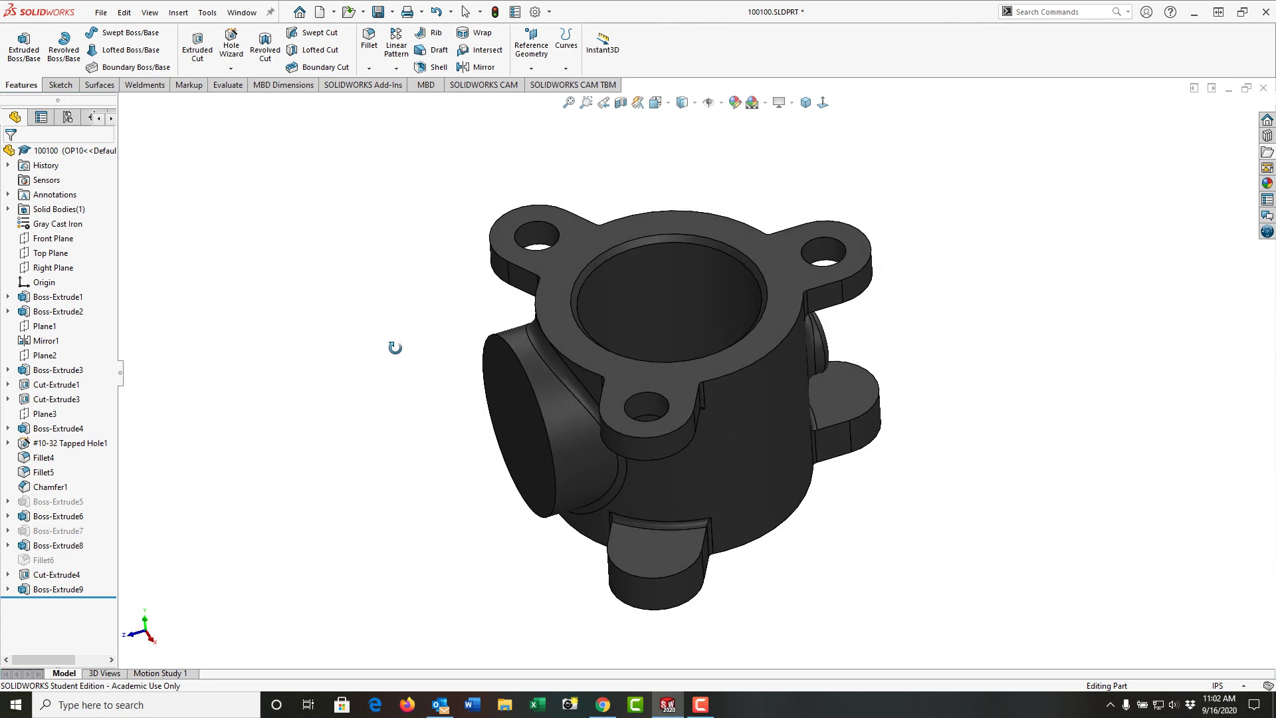